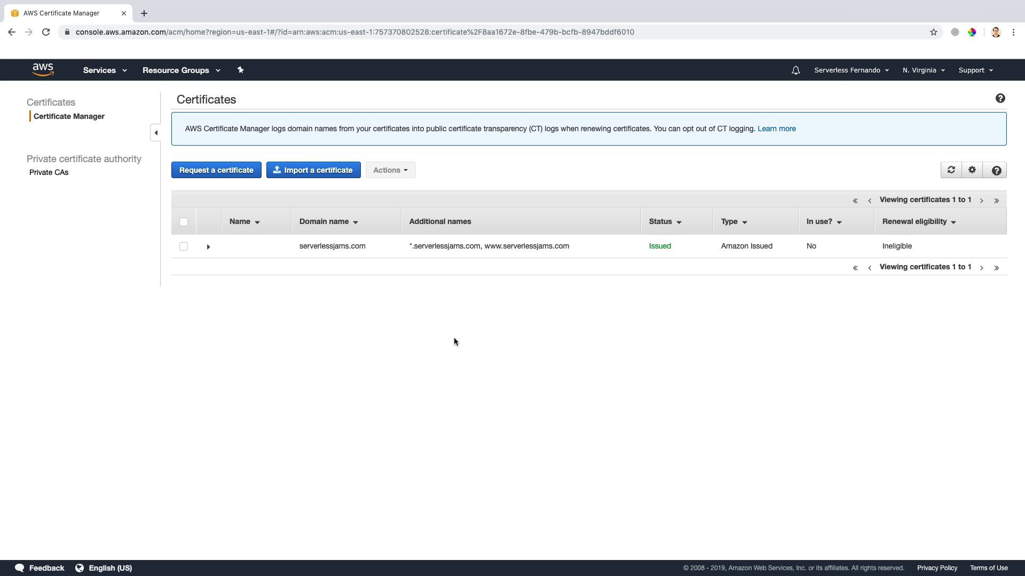
left_click(100, 72)
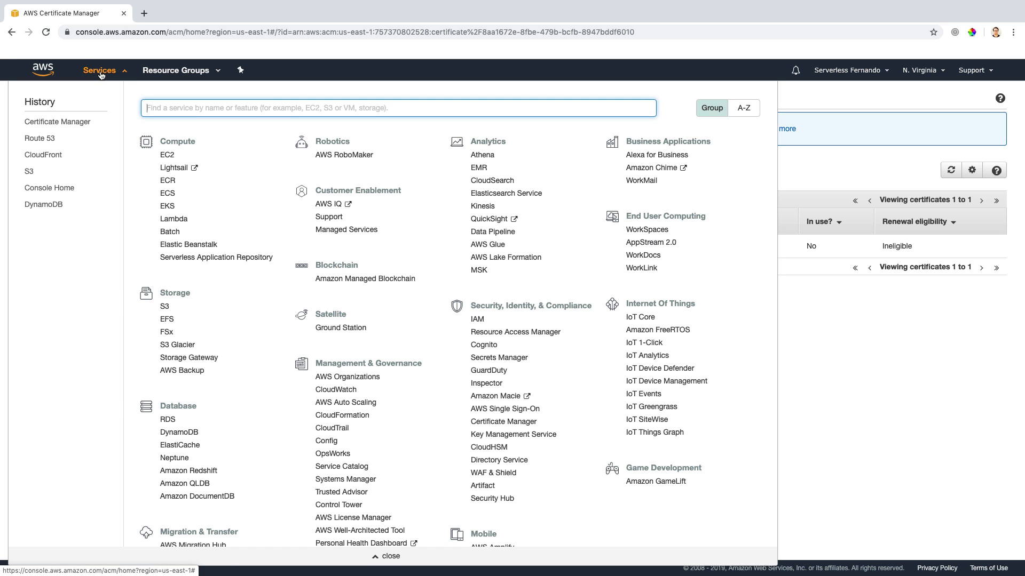
left_click(166, 307)
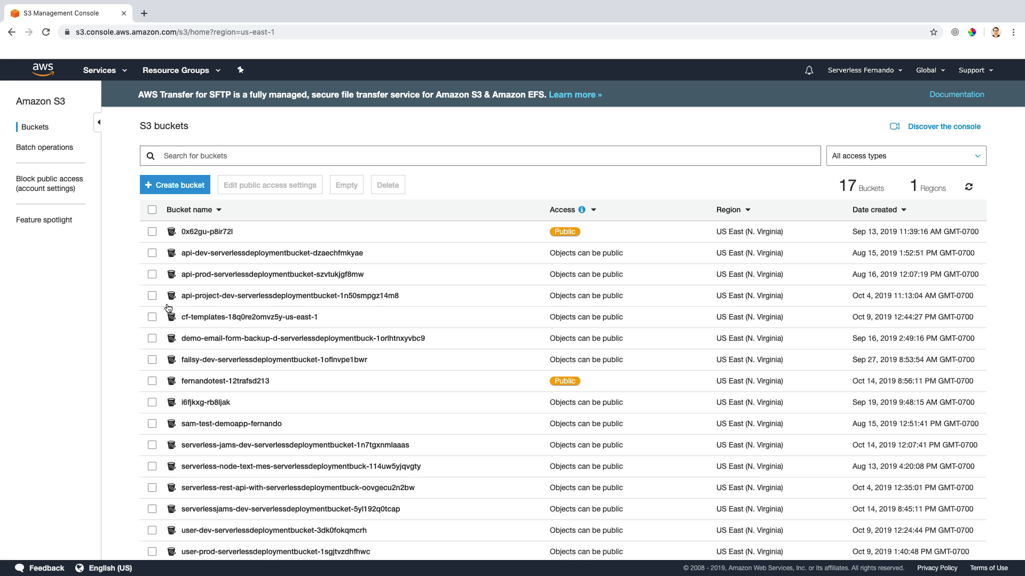
left_click(212, 382)
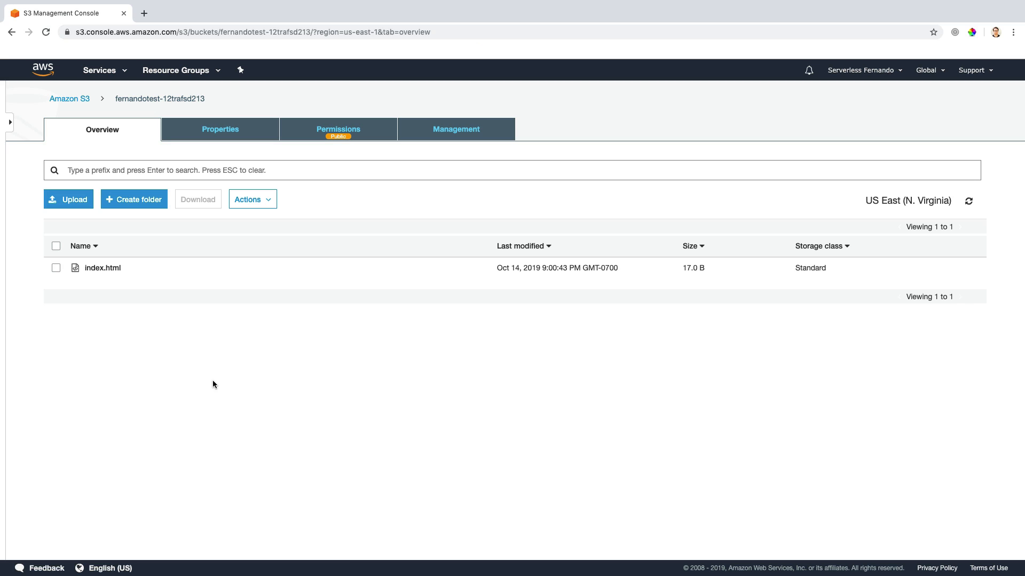
left_click(230, 130)
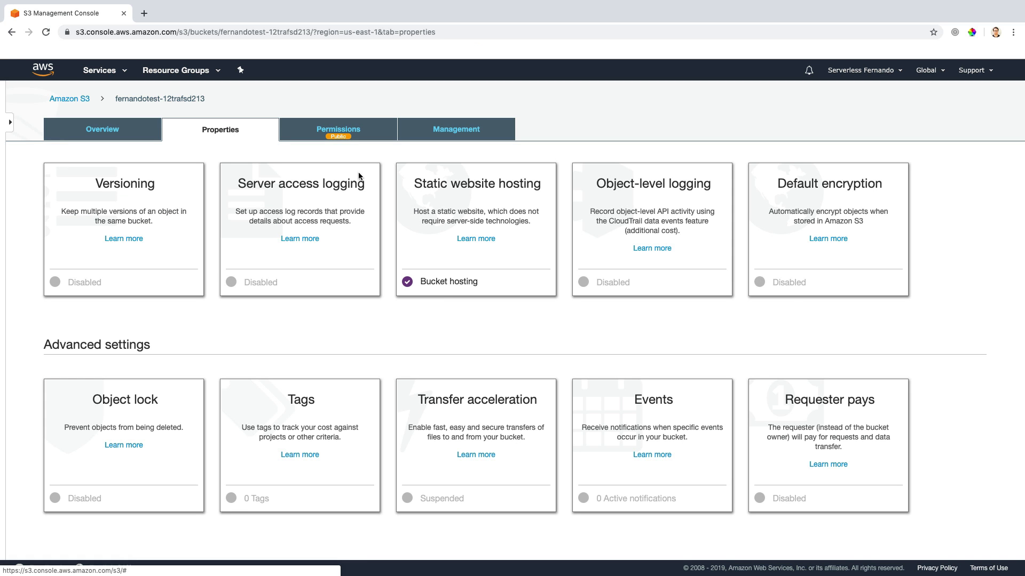
left_click(519, 198)
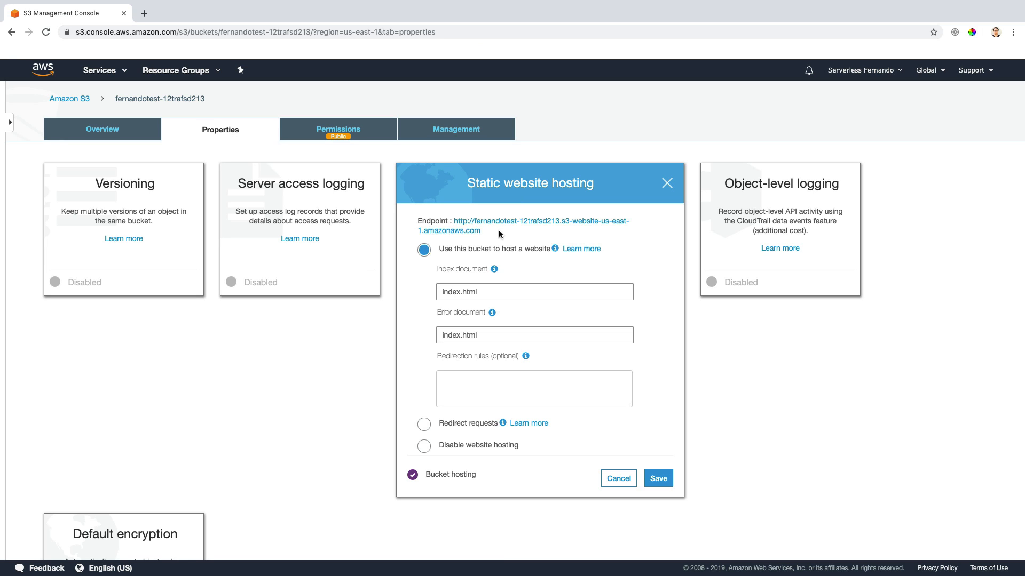
left_click_drag(490, 231, 476, 226)
key("super+c")
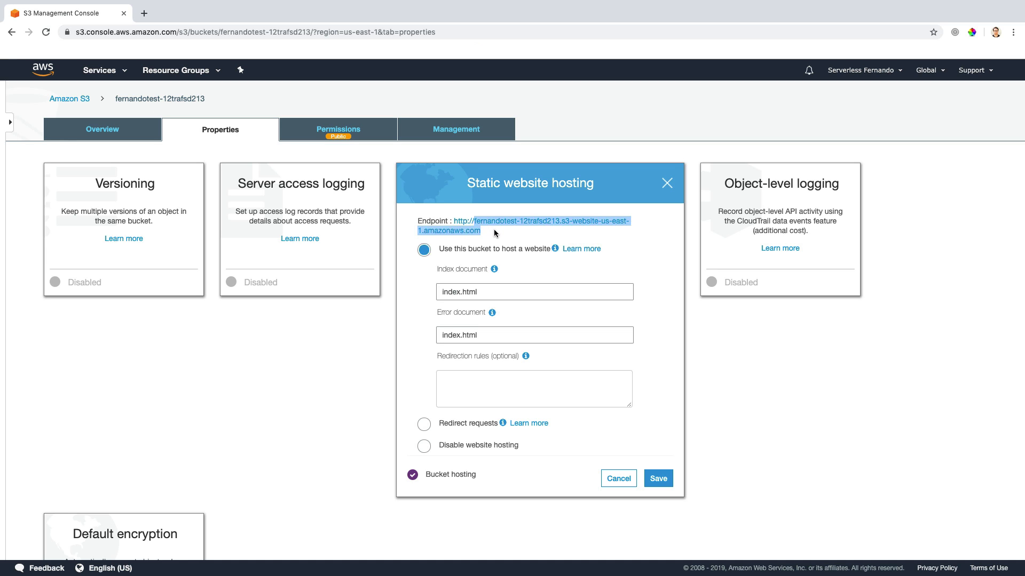
Step: Switch to the CloudFront service by searching the services for "cloudf"
left_click(109, 75)
type("cl")
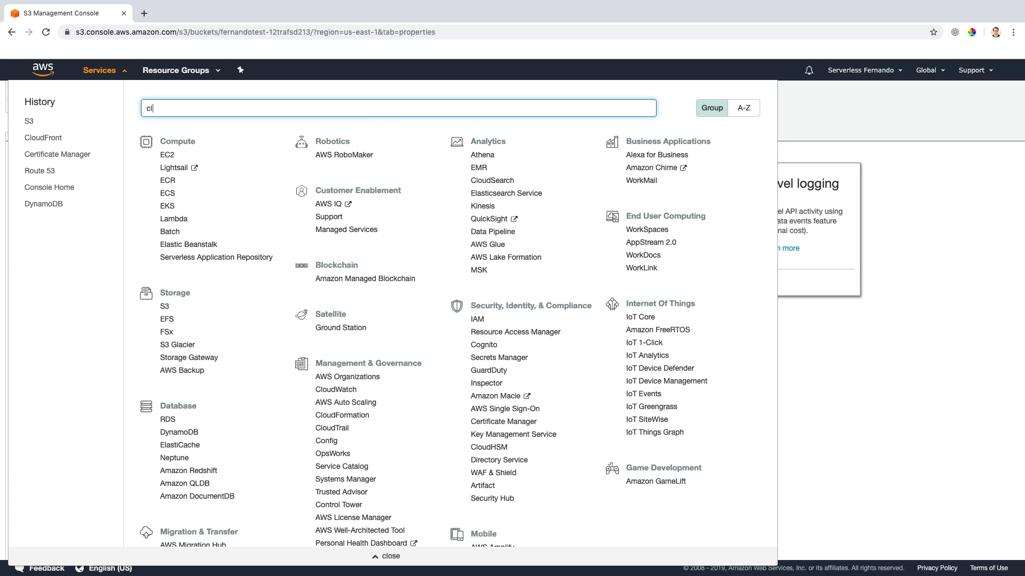
type("oud")
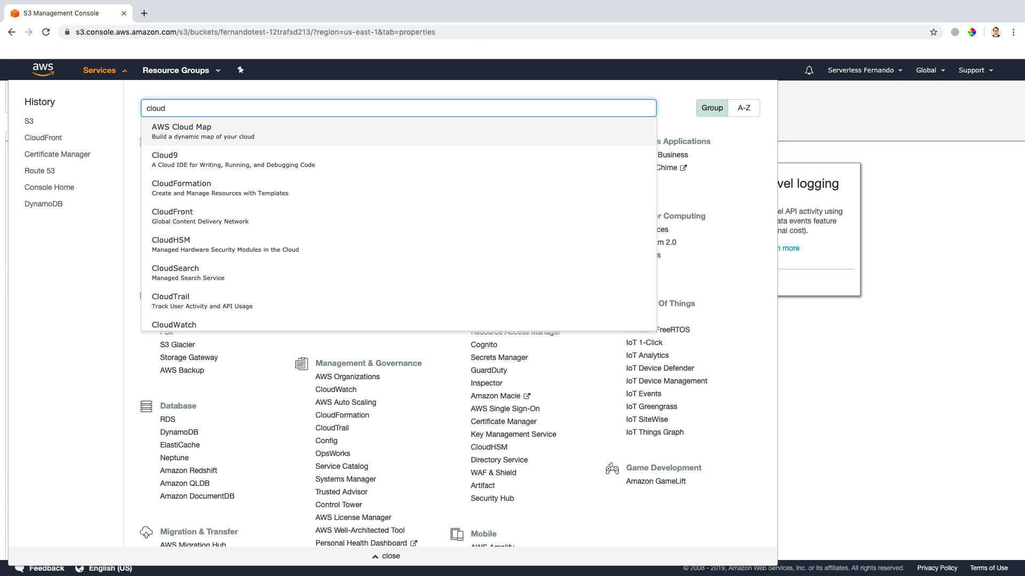
type("f")
left_click(229, 166)
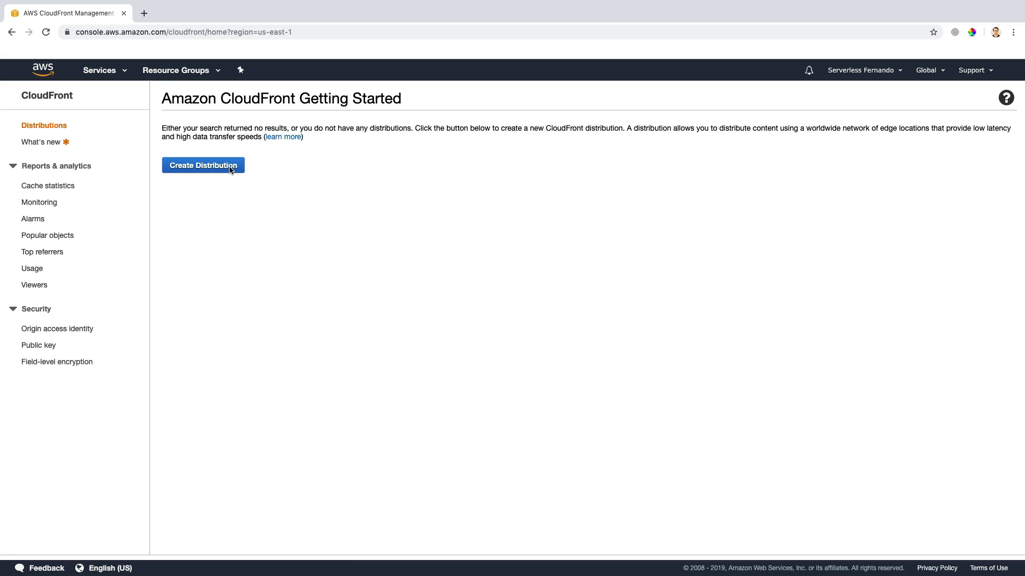
Step: Start creating a new distribution with the Web delivery method
left_click(230, 169)
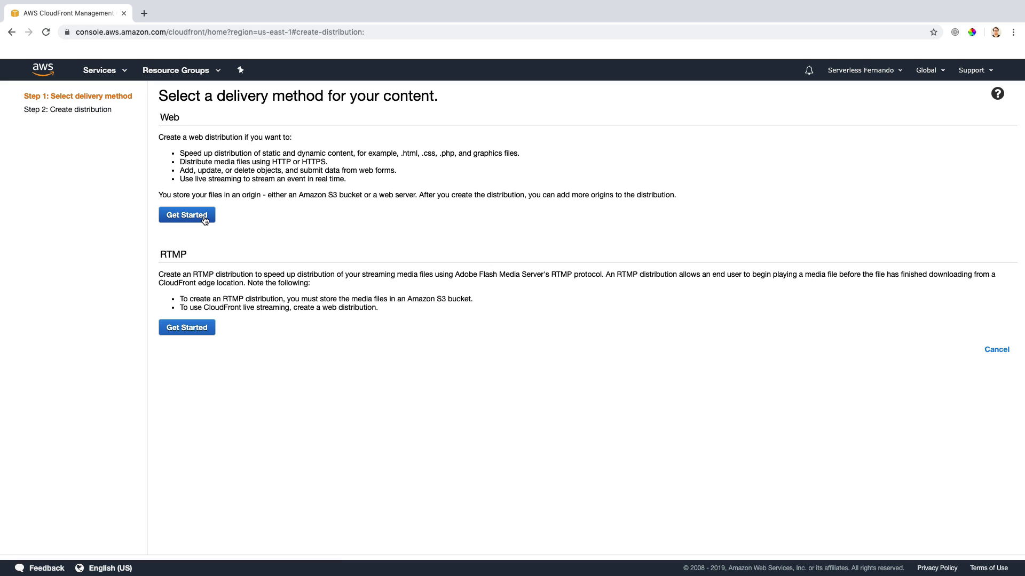
left_click_drag(403, 153, 539, 158)
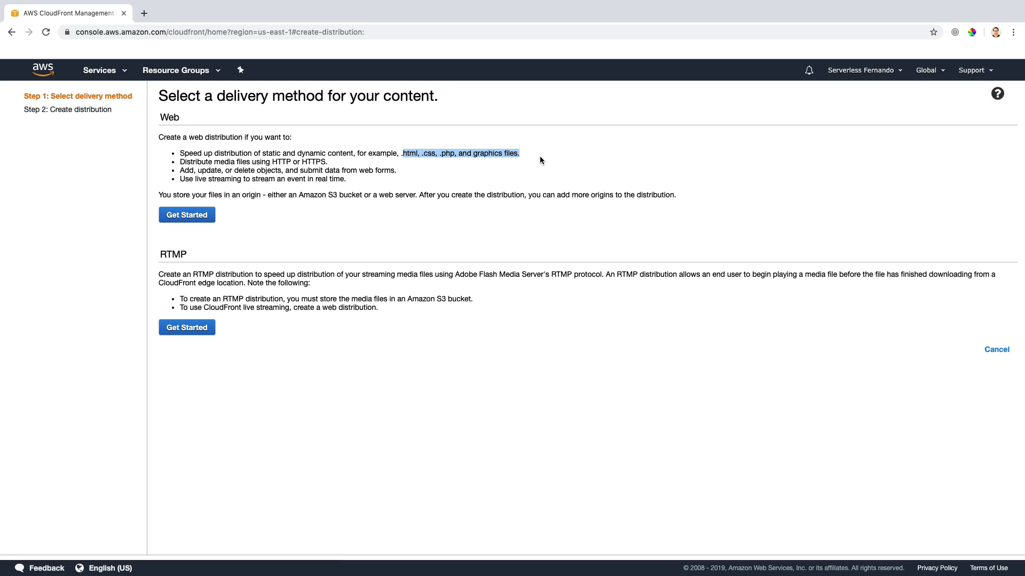
left_click(202, 216)
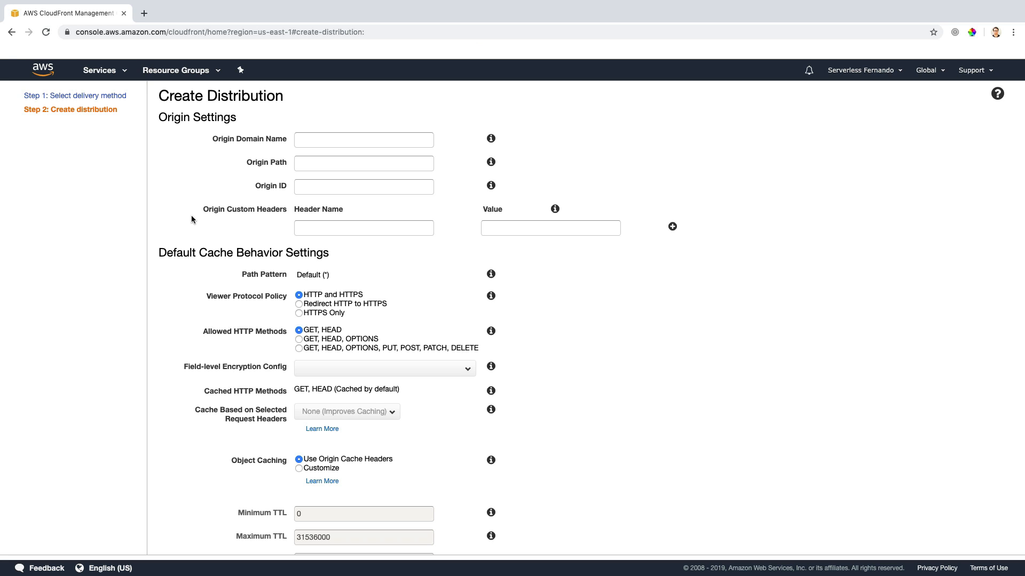
Step: Choose the fernandotest-12trafsd213 bucket as the origin, and replace its origin domain name with the copied website endpoint
left_click(312, 139)
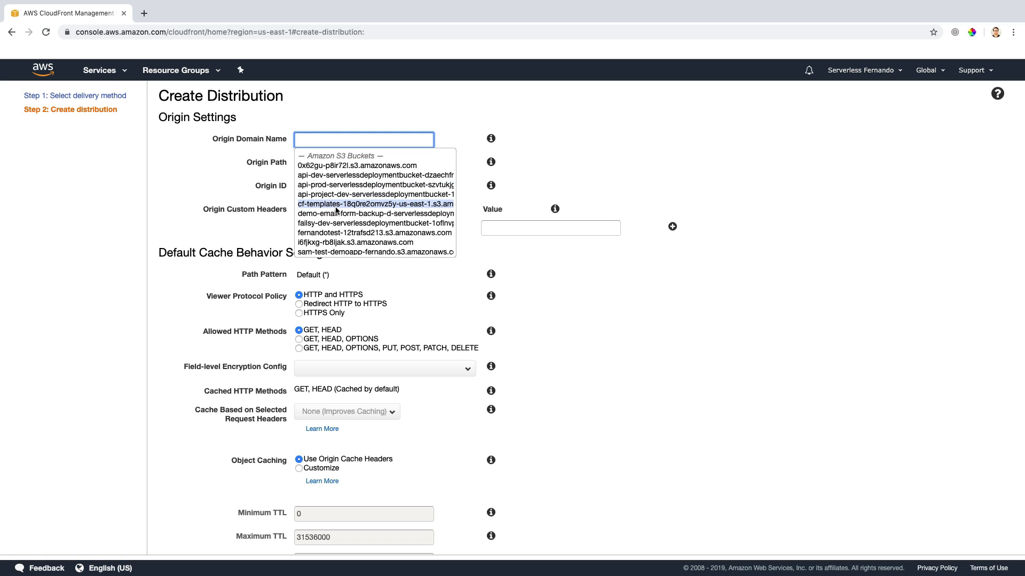
scroll(336, 210, "down", 3)
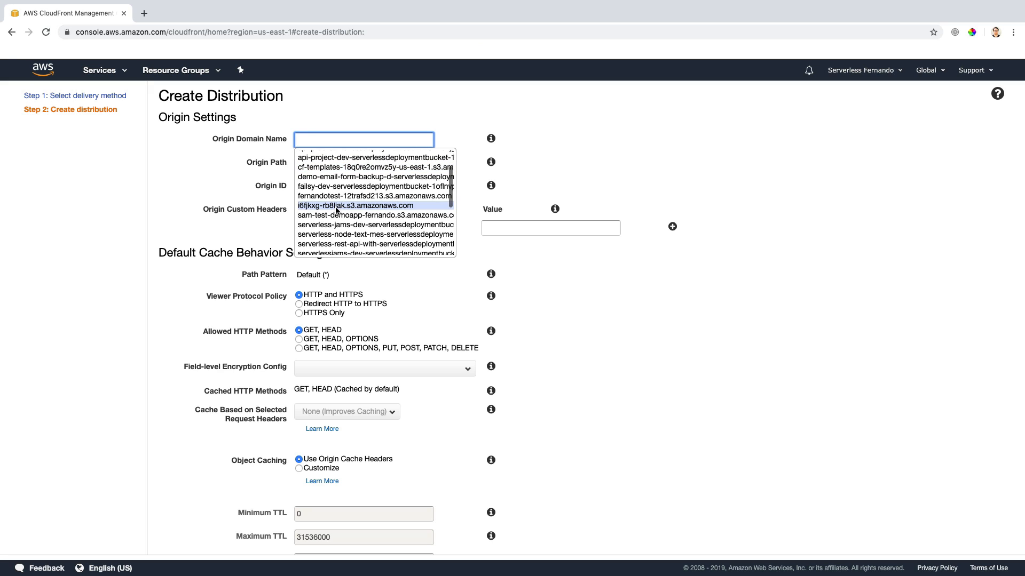
left_click(342, 196)
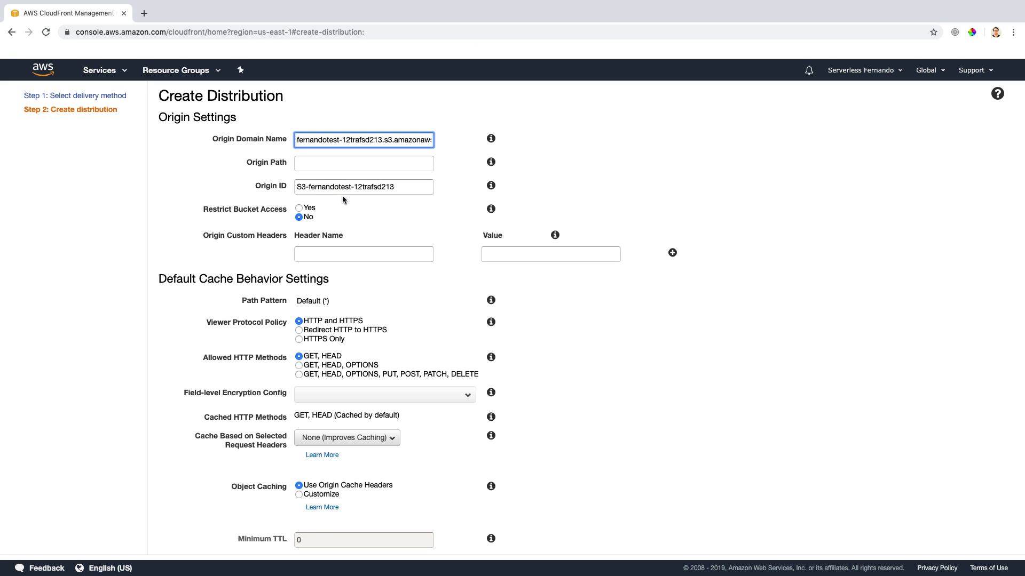
triple_click(356, 141)
key("super+v")
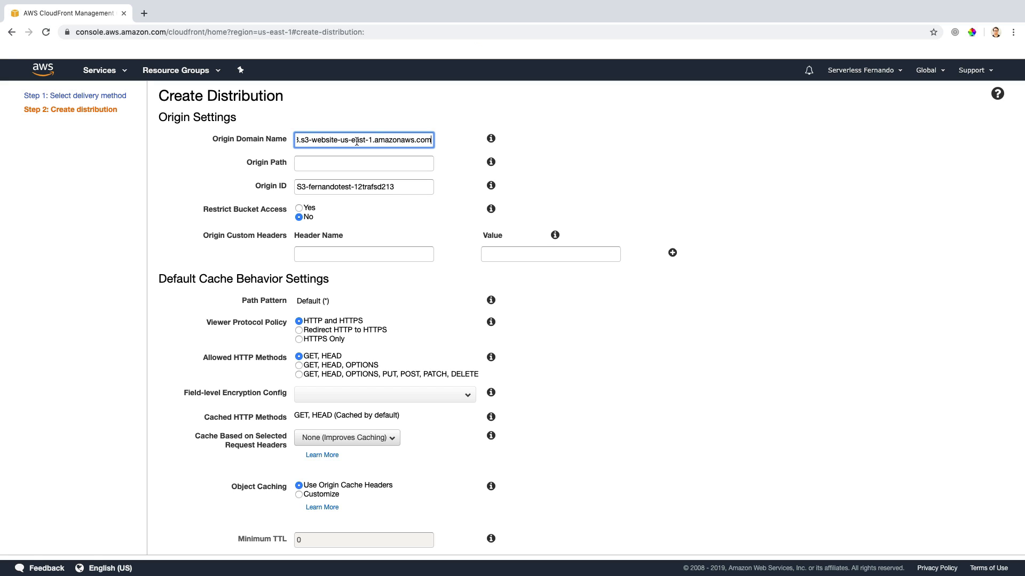
Step: Clear the origin domain name, reselect the fernandotest-12trafsd213 bucket and paste the website endpoint over its address again
left_click_drag(302, 140, 382, 137)
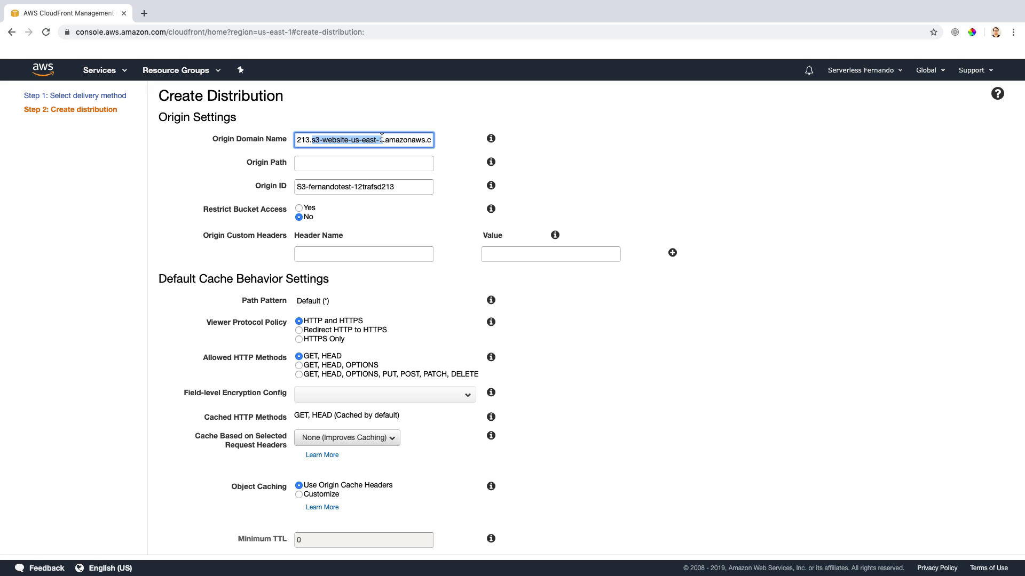
key("super+a")
key("super+c")
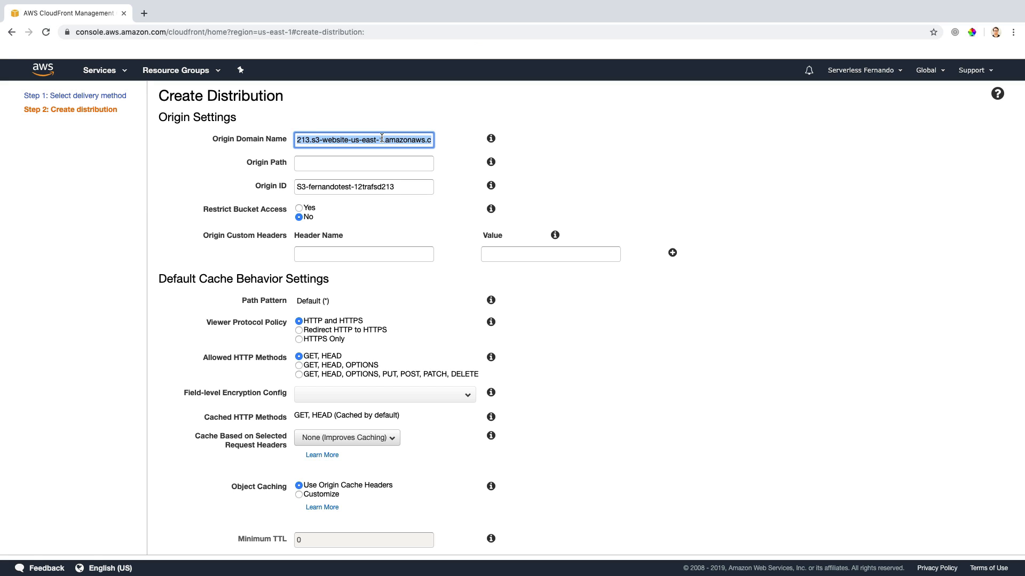
key("BackSpace")
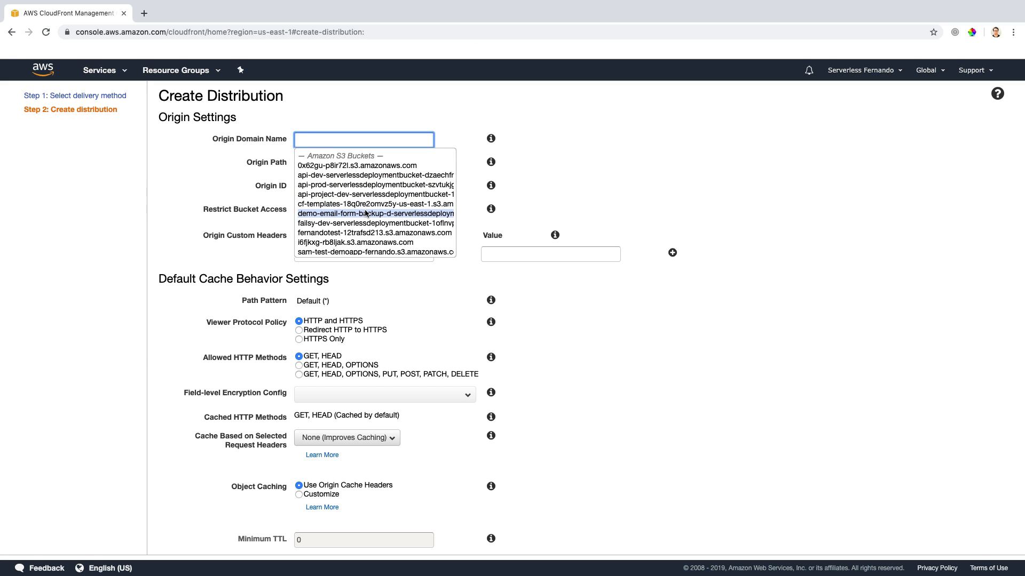
left_click(359, 234)
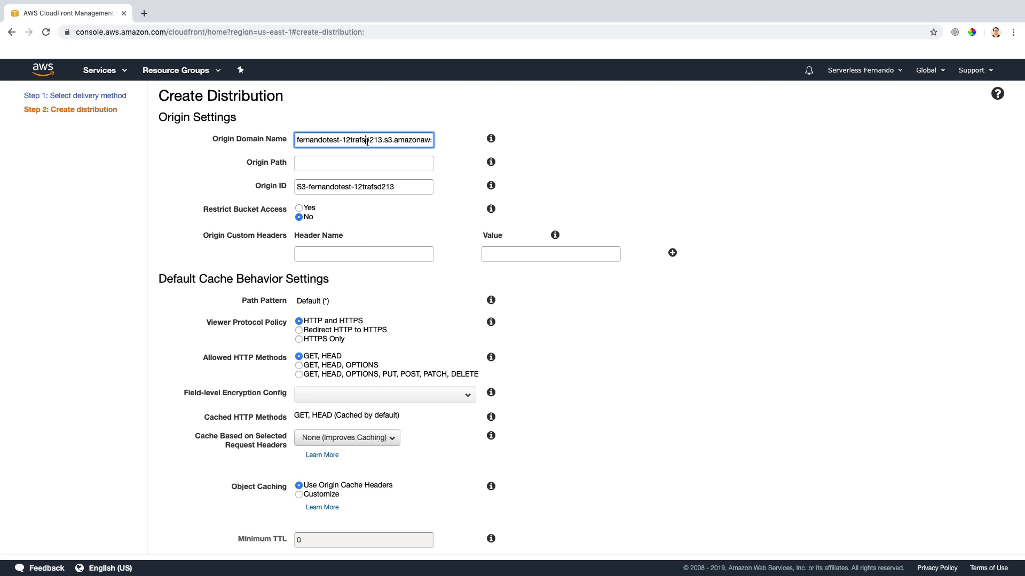
key("super+a")
key("super+v")
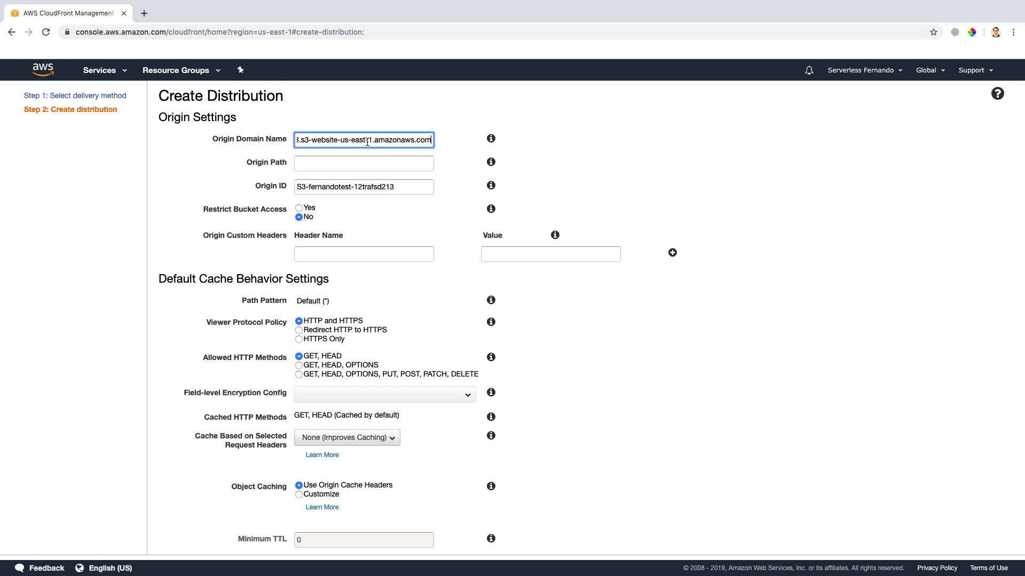
Step: Set the distribution to use a custom SSL certificate and select the serverlessjams.com certificate
scroll(367, 143, "down", 5)
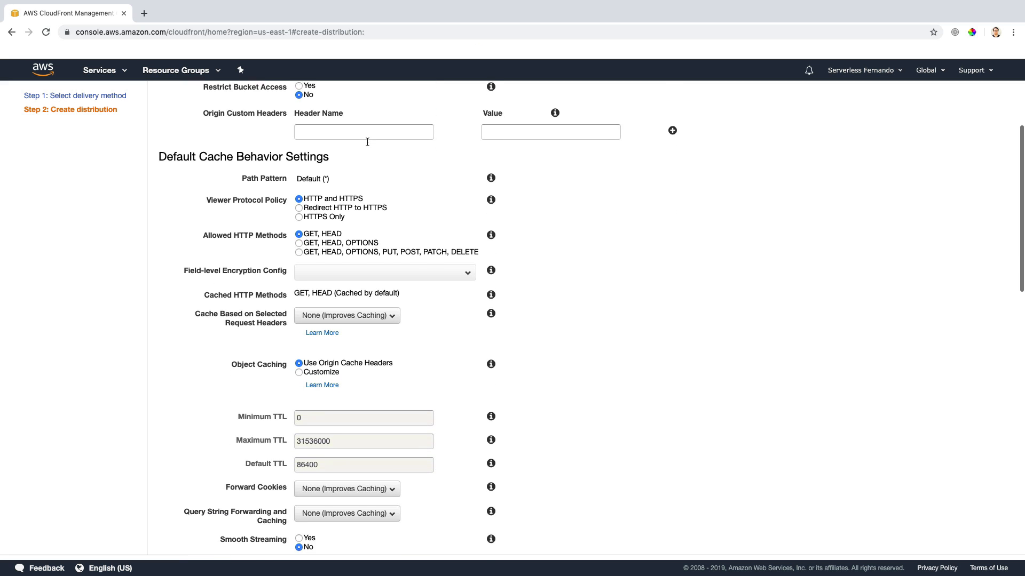
scroll(367, 142, "down", 12)
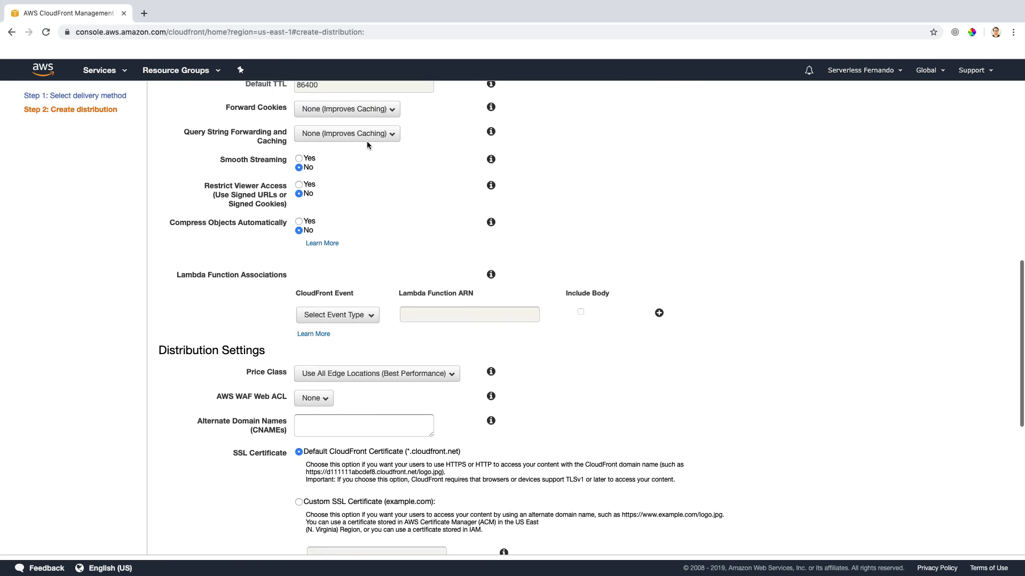
scroll(366, 142, "down", 5)
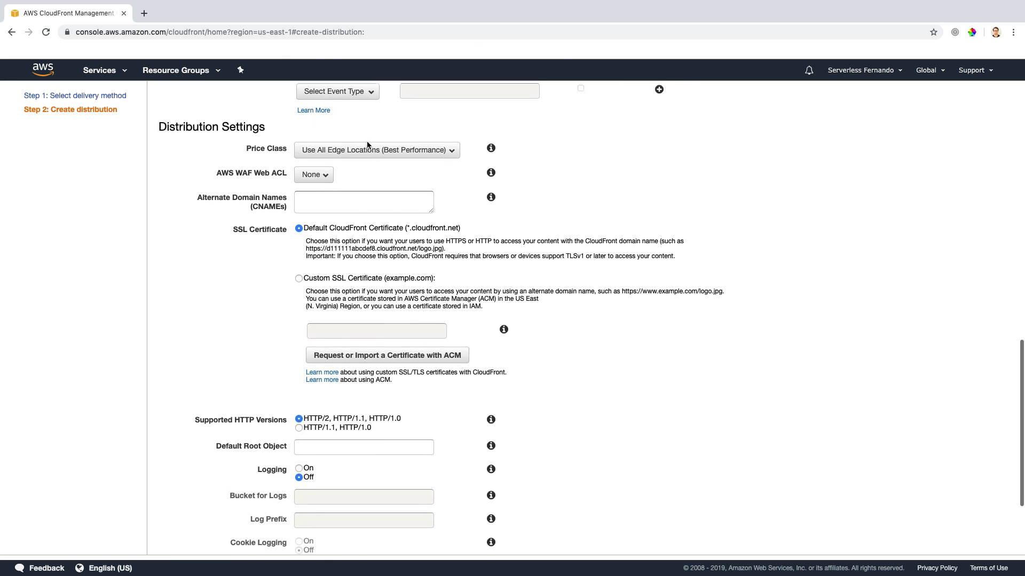
scroll(367, 141, "up", 1)
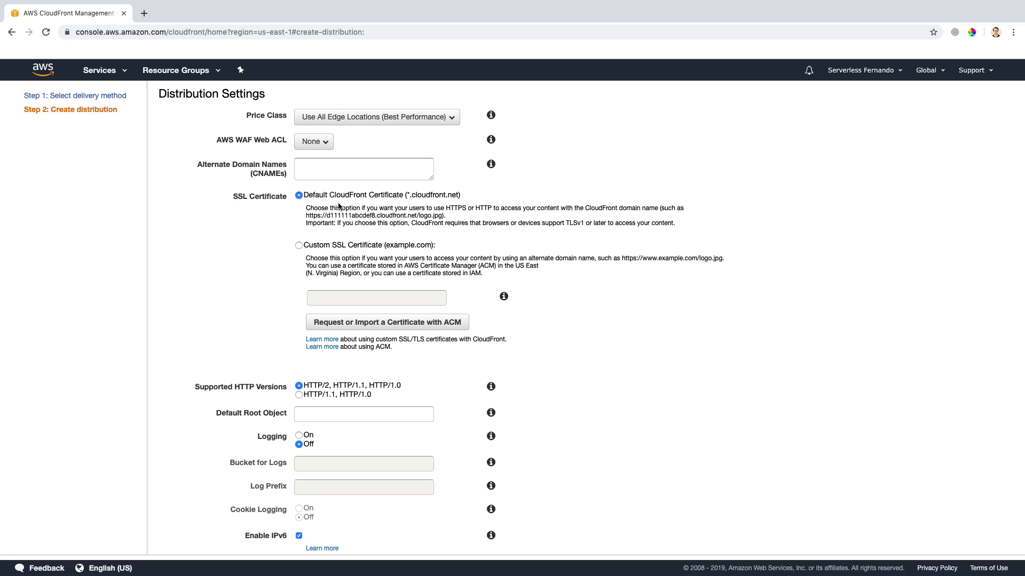
left_click_drag(409, 192, 459, 199)
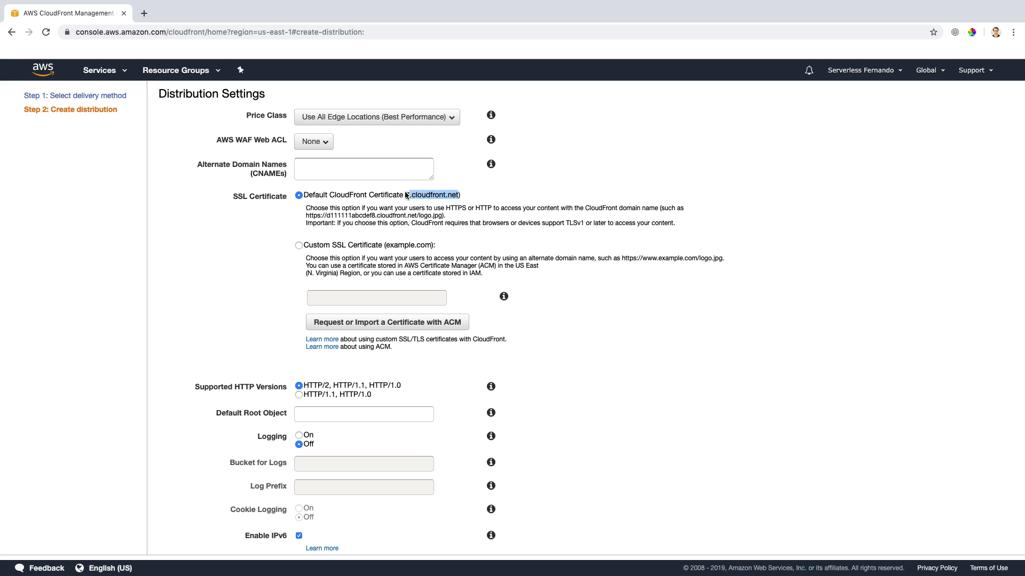
left_click(298, 246)
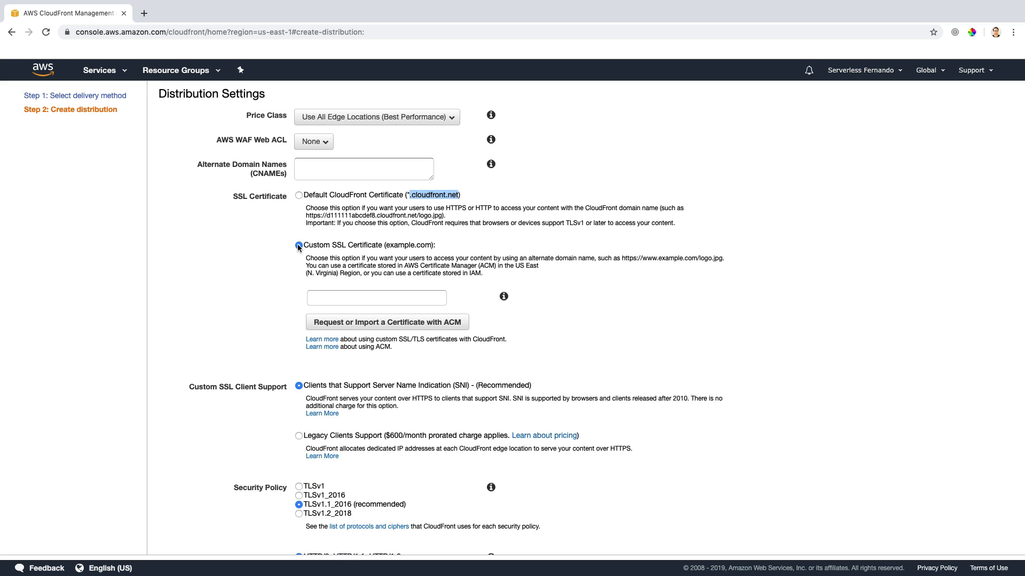
left_click(368, 298)
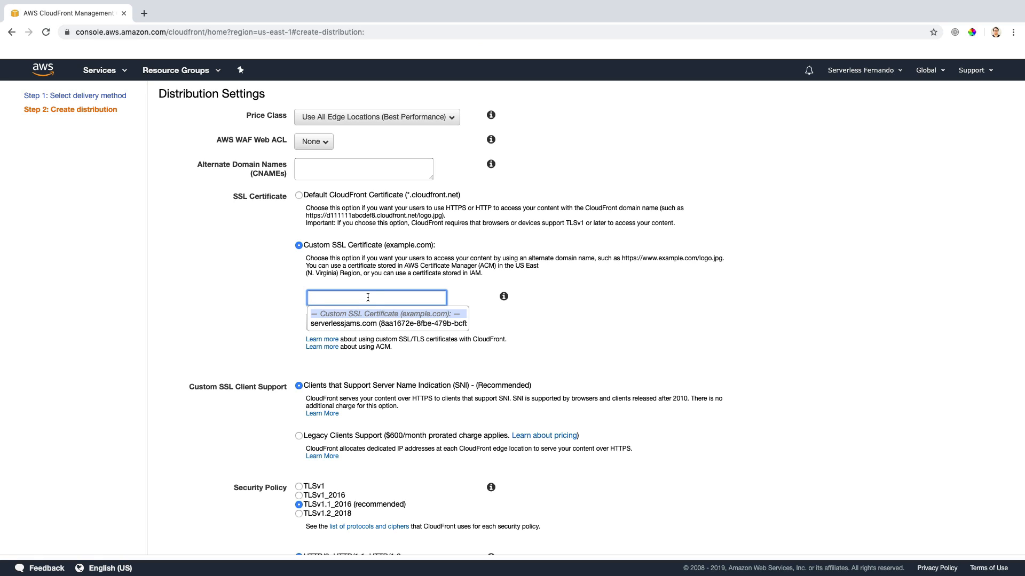
left_click(357, 324)
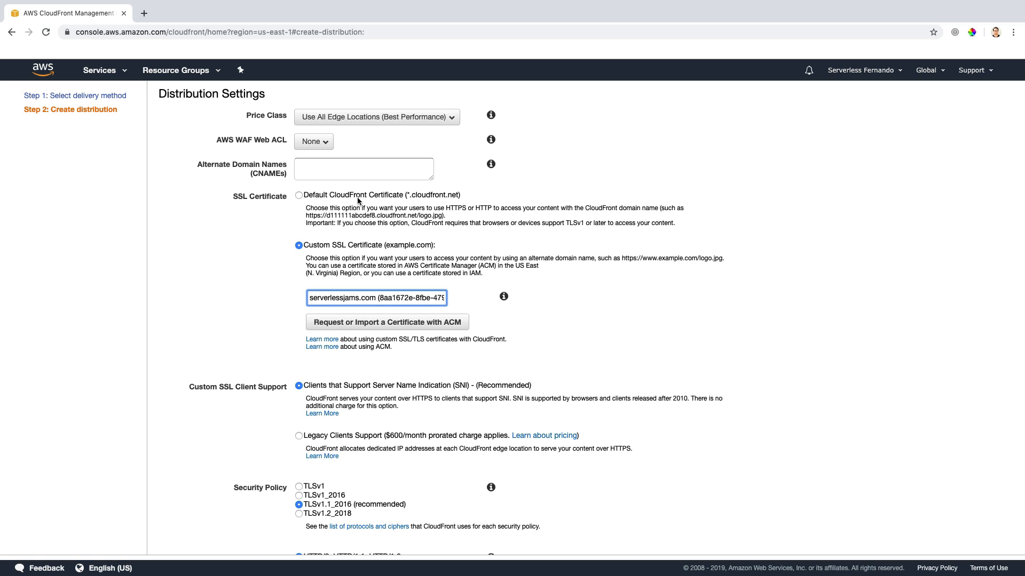
left_click(358, 171)
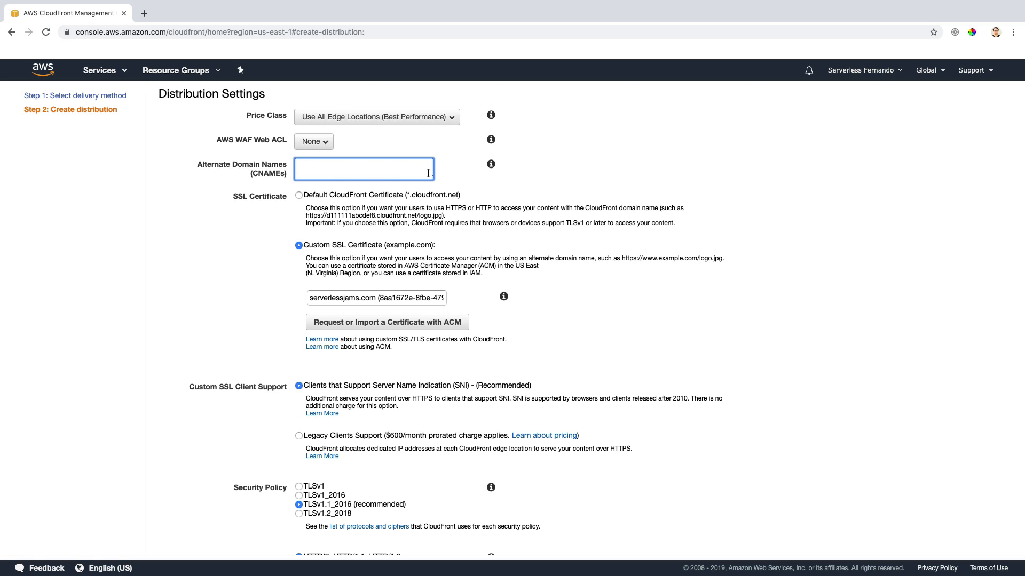
left_click(491, 164)
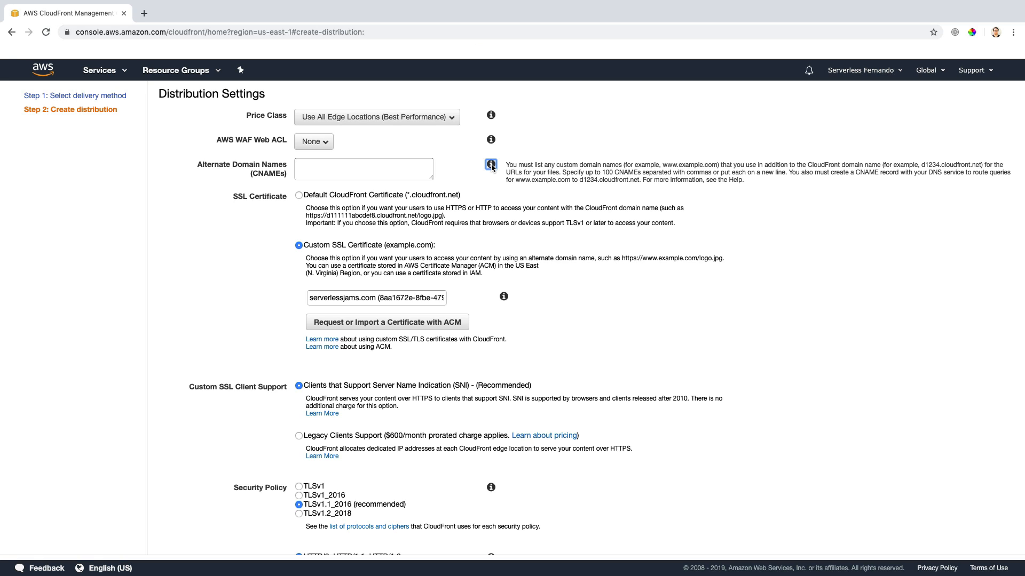
left_click(382, 166)
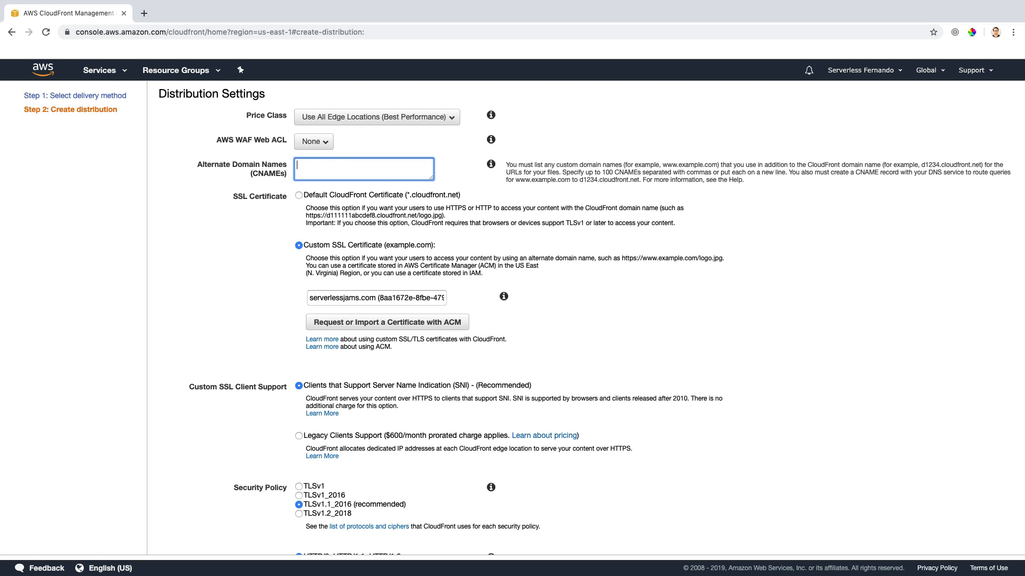
type("serverlessjams.com")
key("Return")
type("serverlessjams.com")
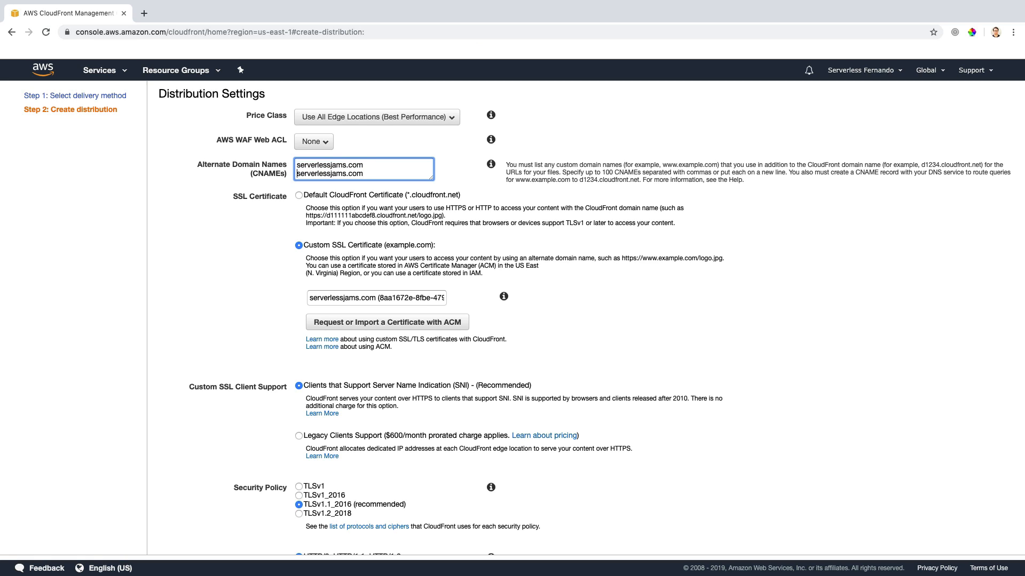
type("www.")
key("Return")
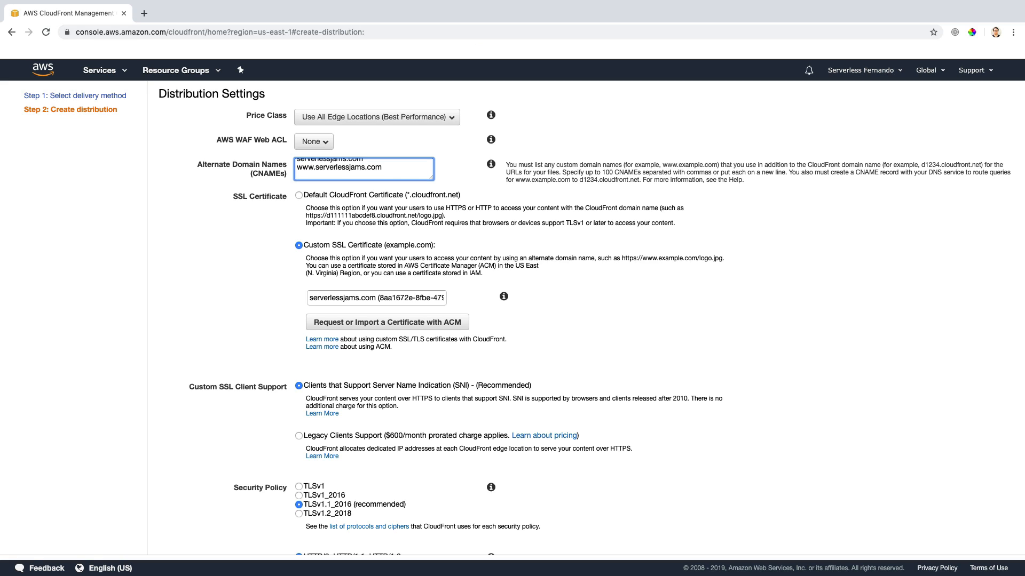
type("*")
type("serverlessjams.com")
Step: Keep the price class at Use All Edge Locations (Best Performance) and create the distribution with the remaining settings as they are
left_click(315, 116)
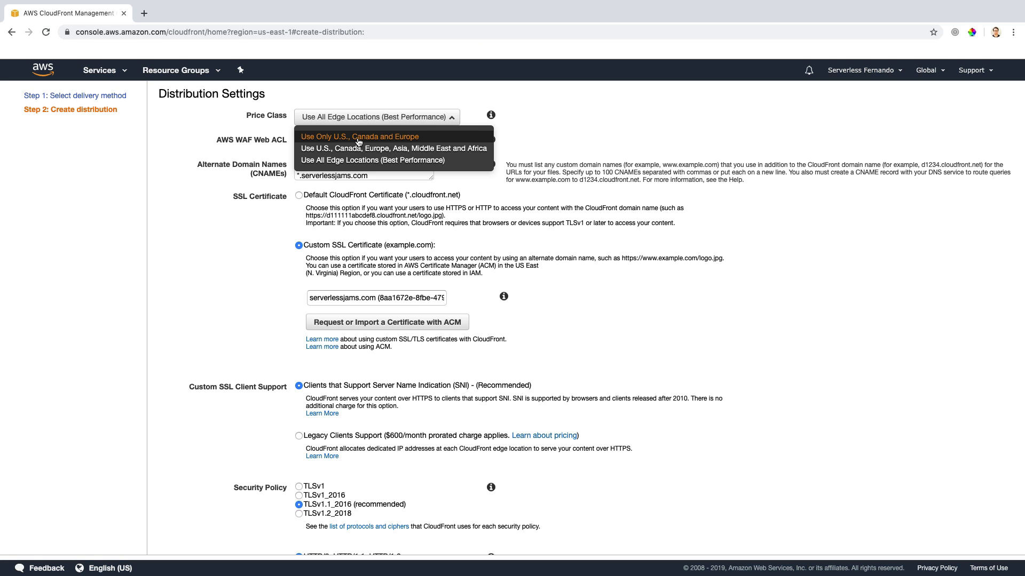
left_click(368, 163)
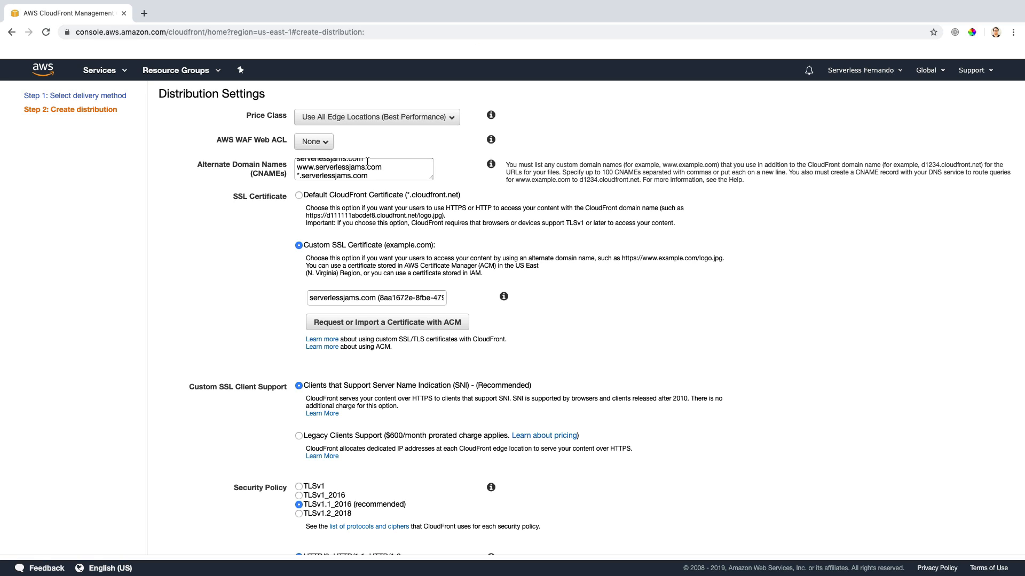
scroll(367, 161, "down", 1)
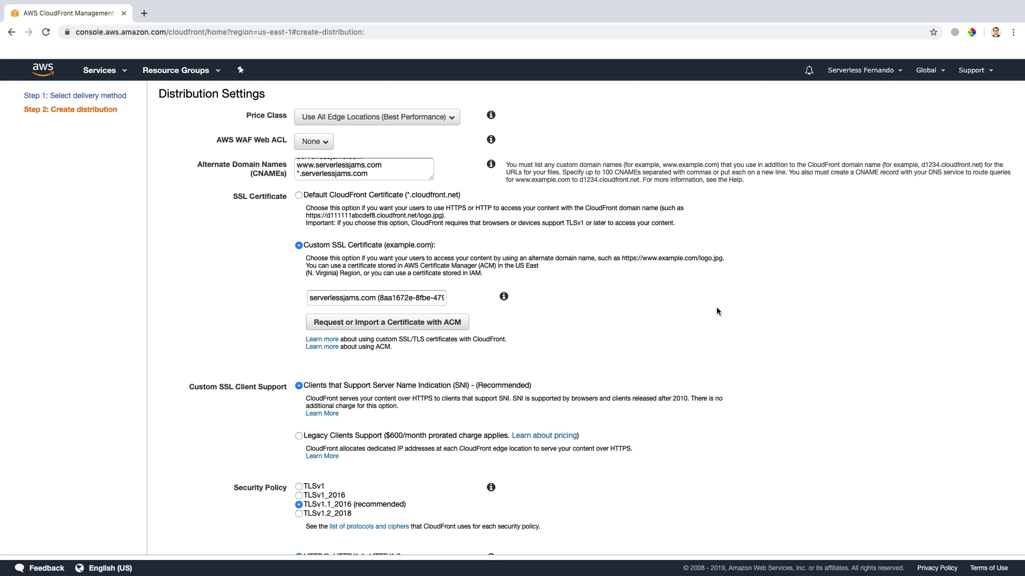
scroll(716, 310, "down", 5)
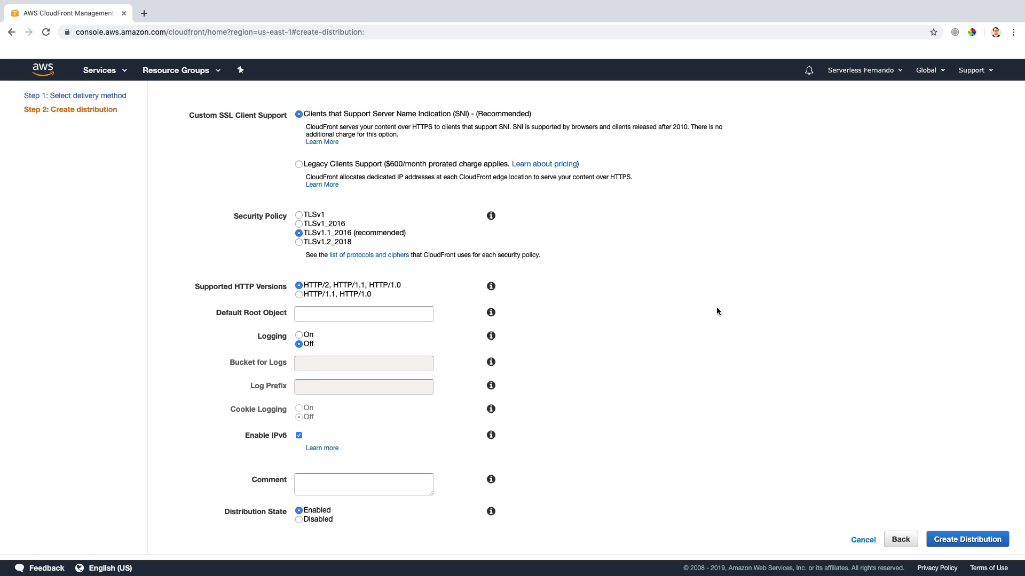
left_click(964, 540)
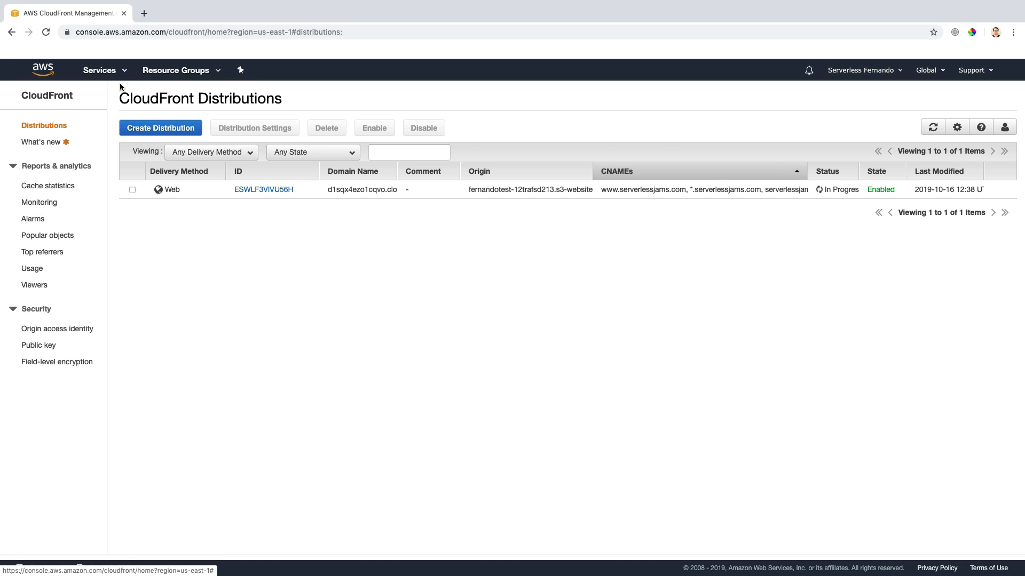
Step: Switch to the Route 53 service and open the record sets of the serverlessjams.com hosted zone
left_click(100, 72)
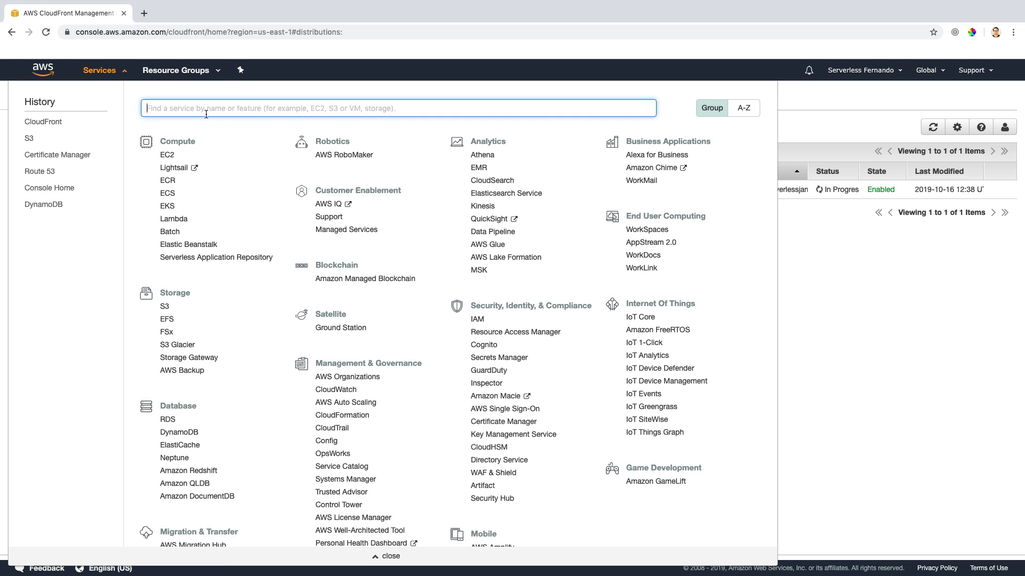
type("route")
left_click(207, 132)
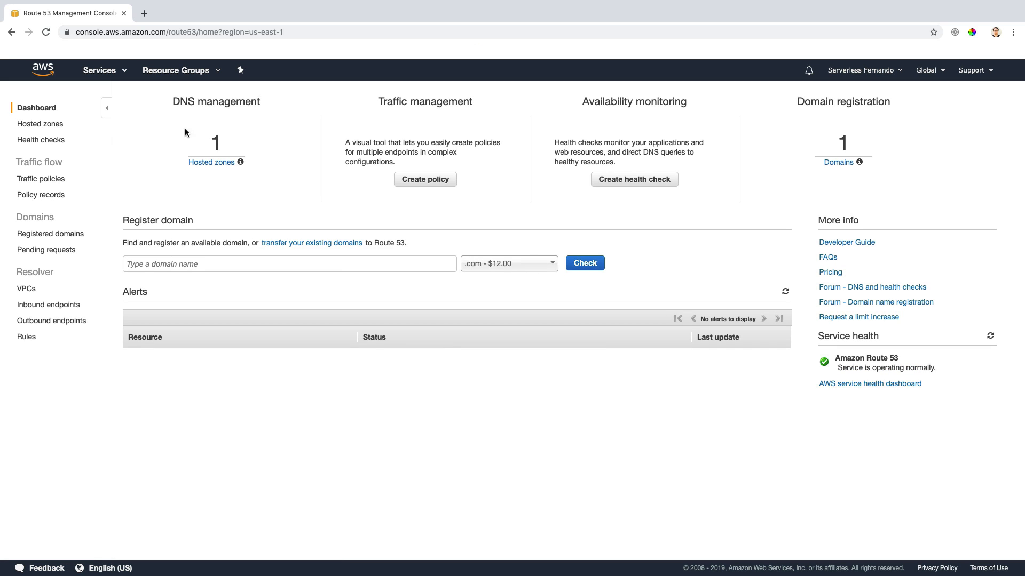
left_click(55, 123)
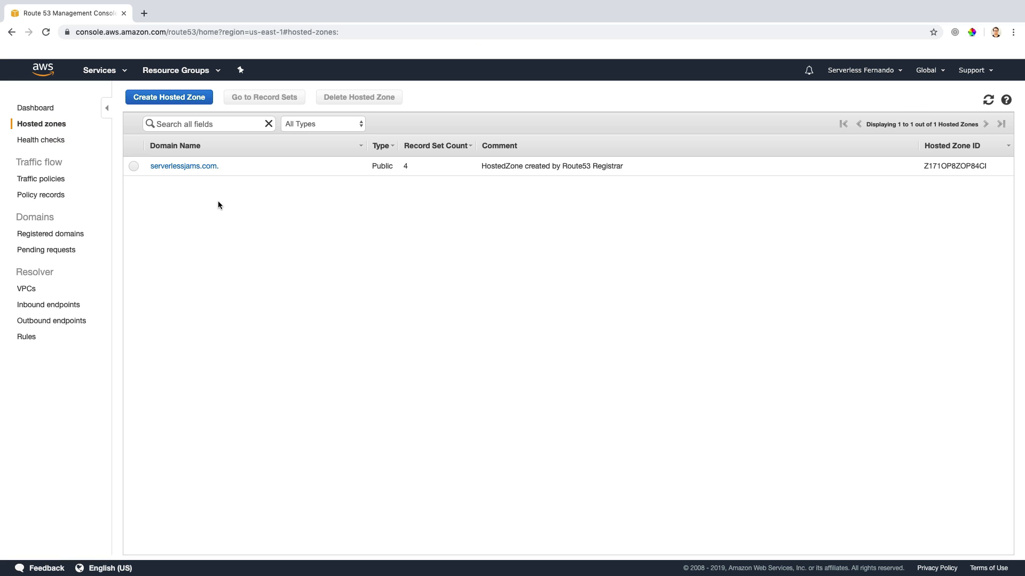
left_click(193, 166)
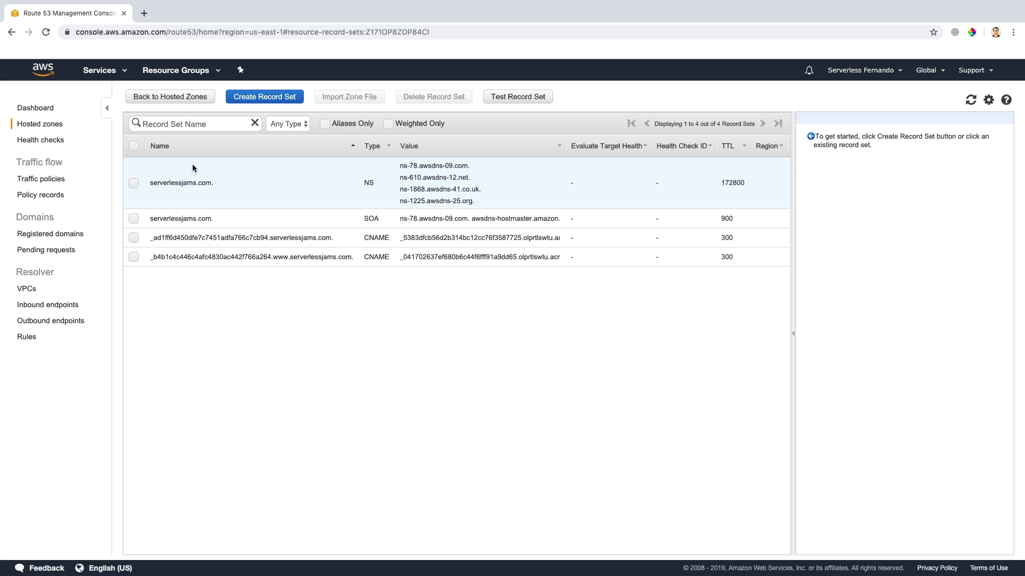
Step: Start an A – IPv4 alias record set for serverlessjams.com with the serverlessjams.com CloudFront distribution as alias target
left_click(254, 101)
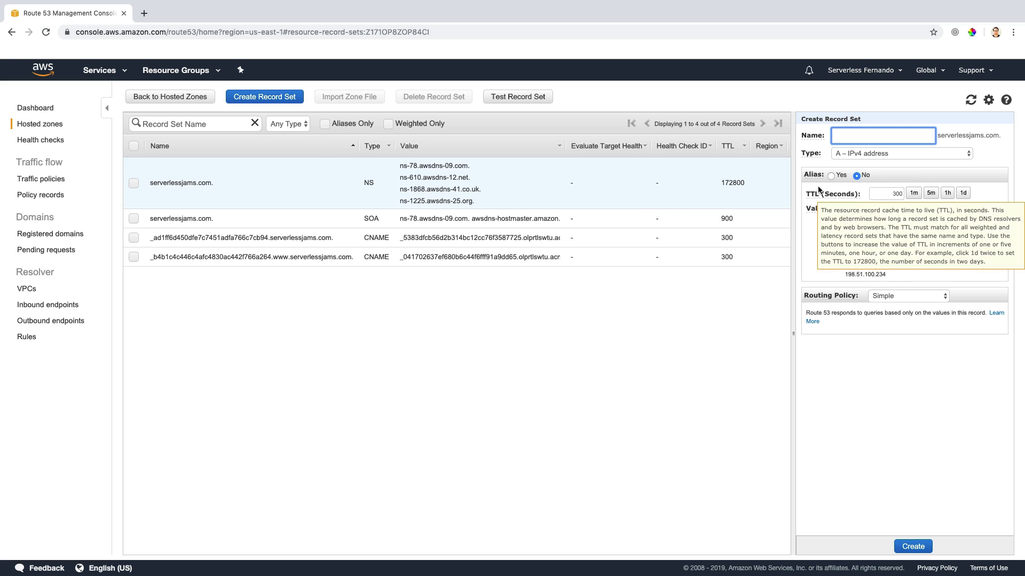
left_click(831, 175)
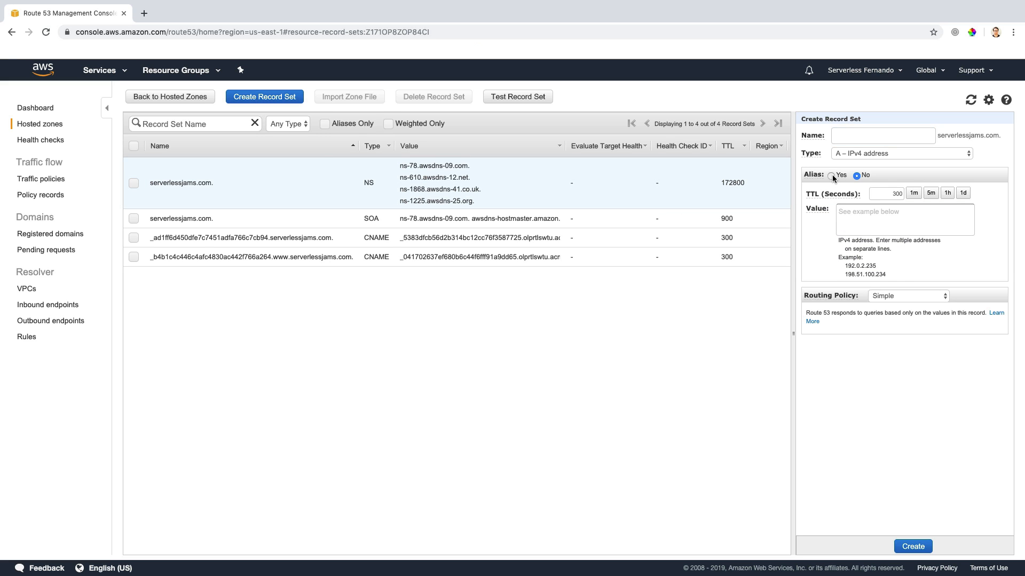
left_click(874, 196)
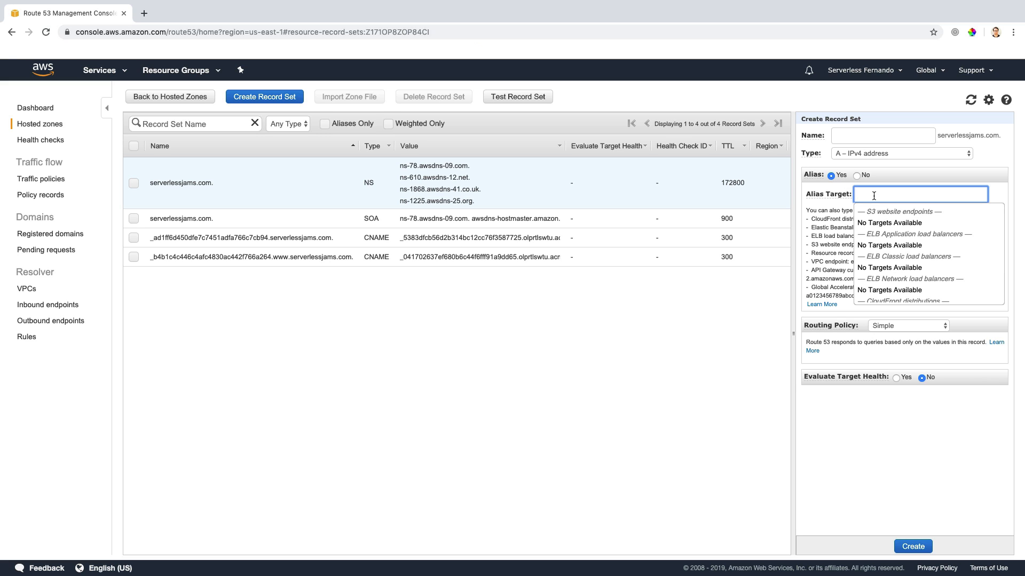
scroll(884, 266, "down", 2)
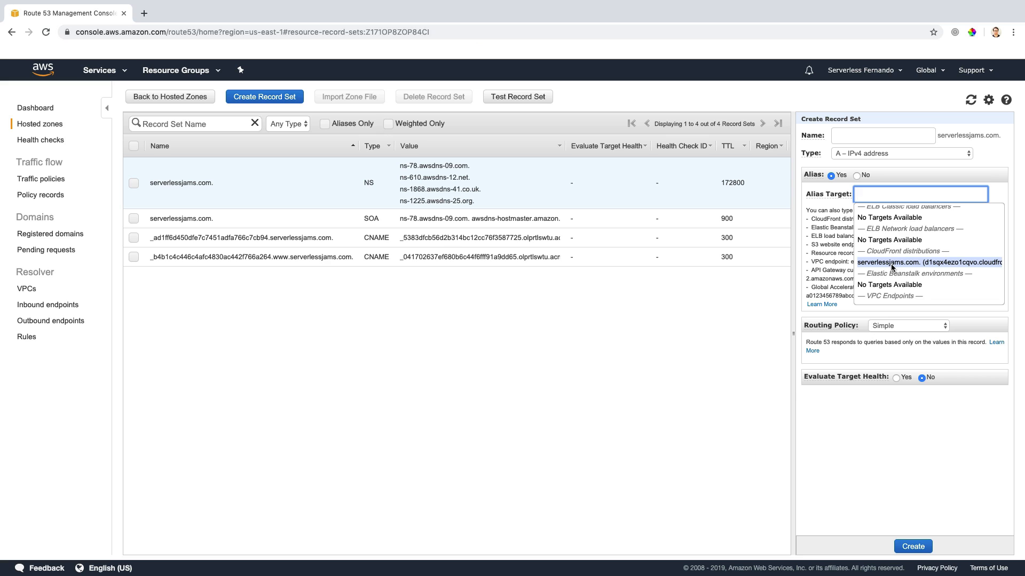
left_click(891, 263)
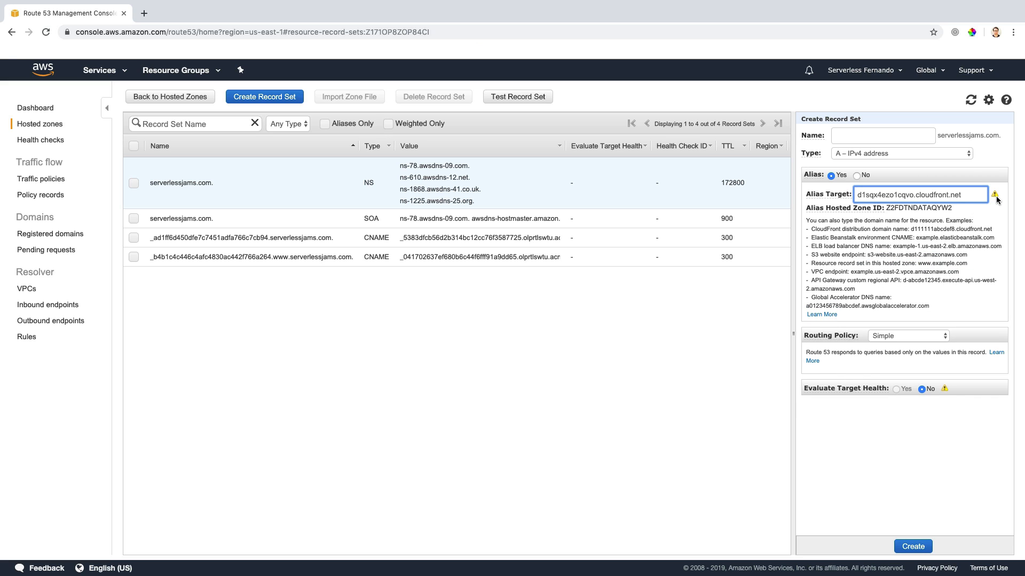
Step: Open the CloudFront distributions list in a second browser tab, keeping the unfinished Route 53 record open
mouse_move(996, 198)
left_click(12, 32, "super")
left_click(170, 14)
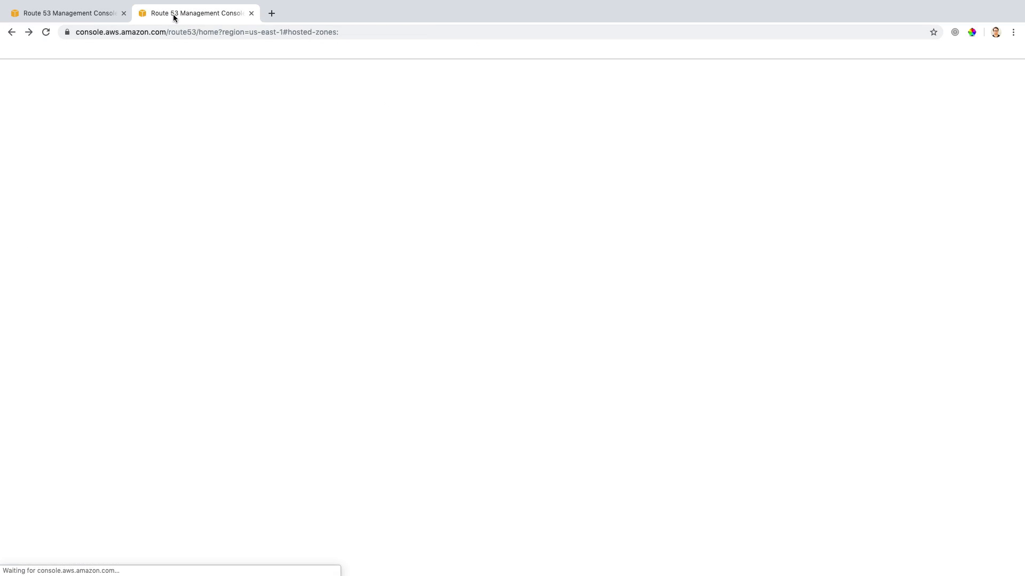
left_click(11, 33)
left_click(12, 32)
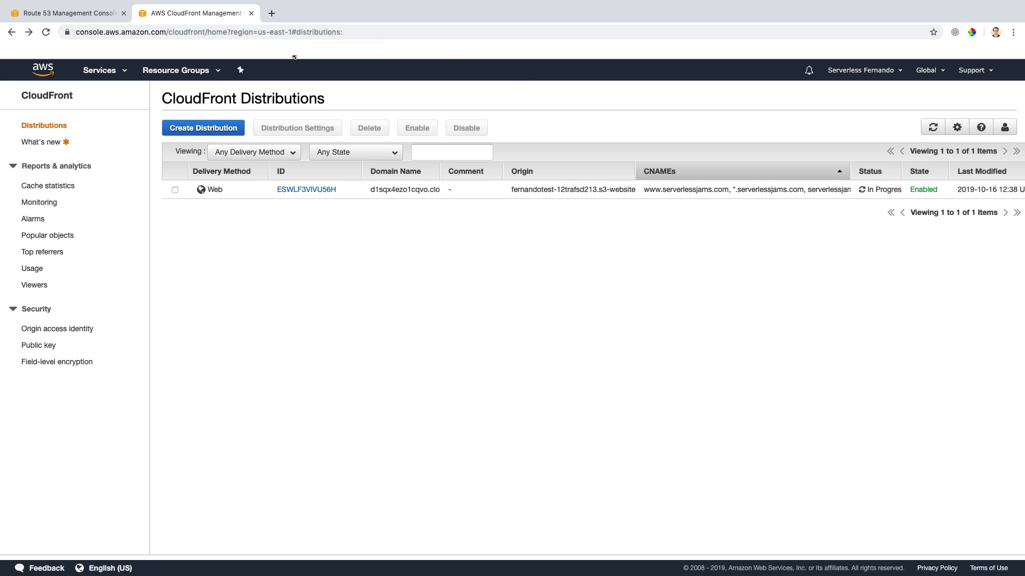
Step: Return to the Route 53 record, choose d1sqx4ezo1cqvo.cloudfront.net as its alias target and create the record set
left_click(89, 13)
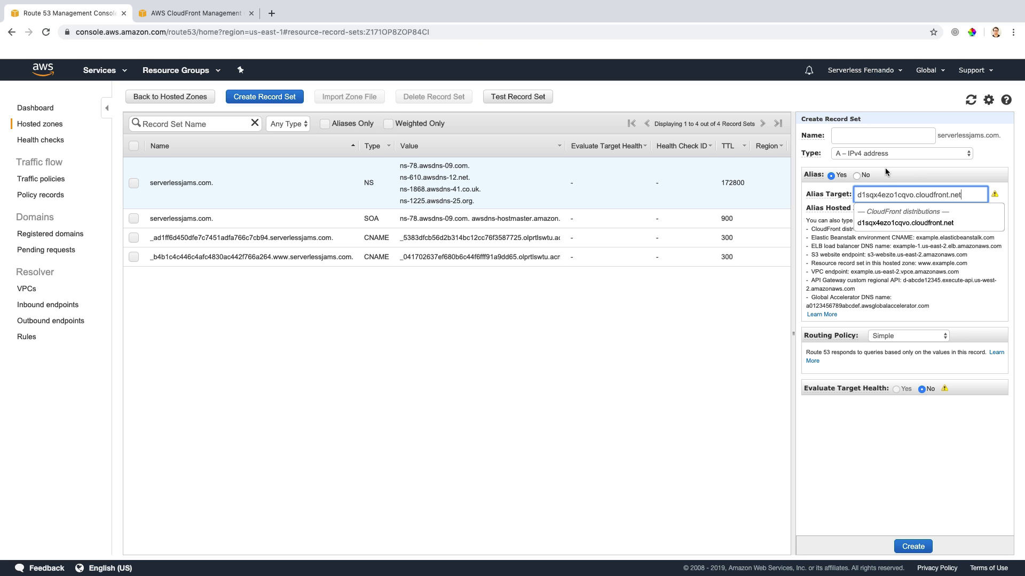
left_click(905, 222)
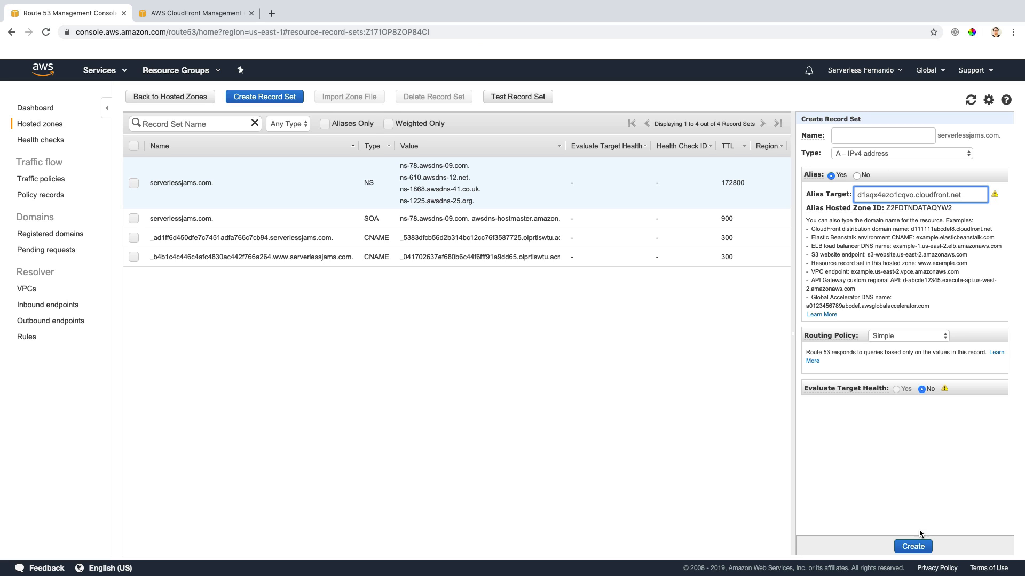
left_click(915, 545)
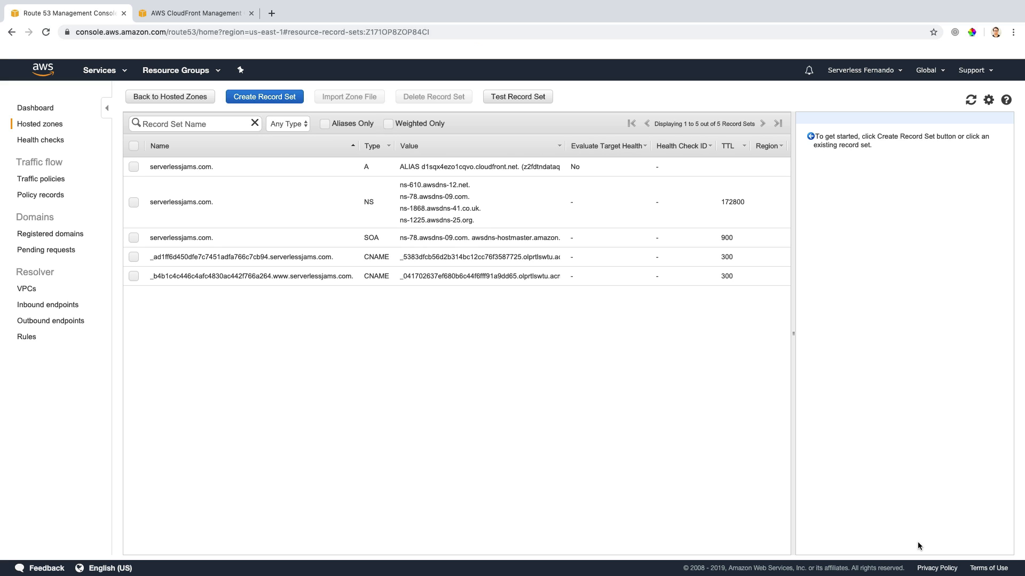
Step: Go back to the CloudFront distributions and widen the Domain Name column to reveal the full address
key("ctrl+Tab")
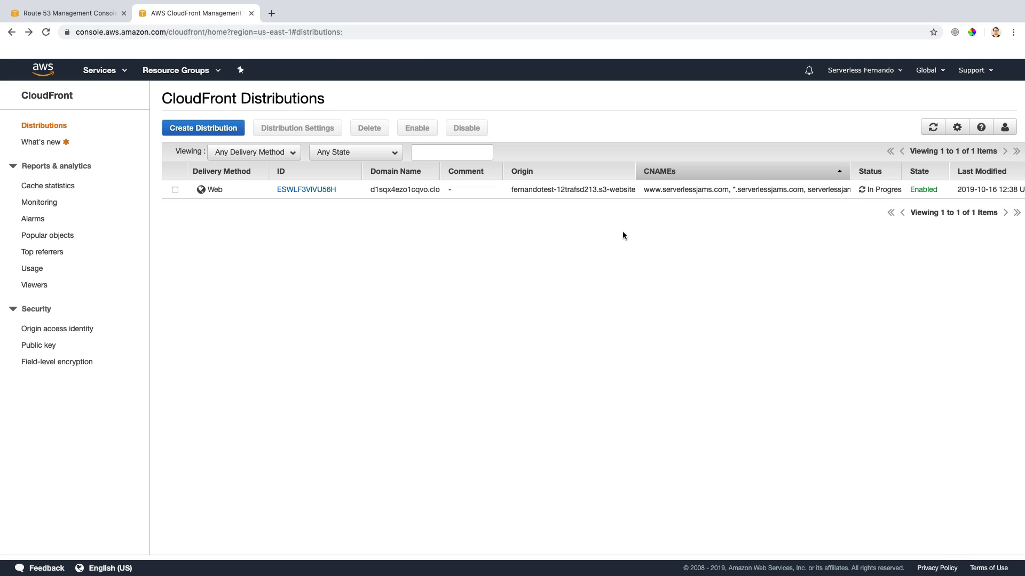
left_click(408, 190)
double_click(408, 190)
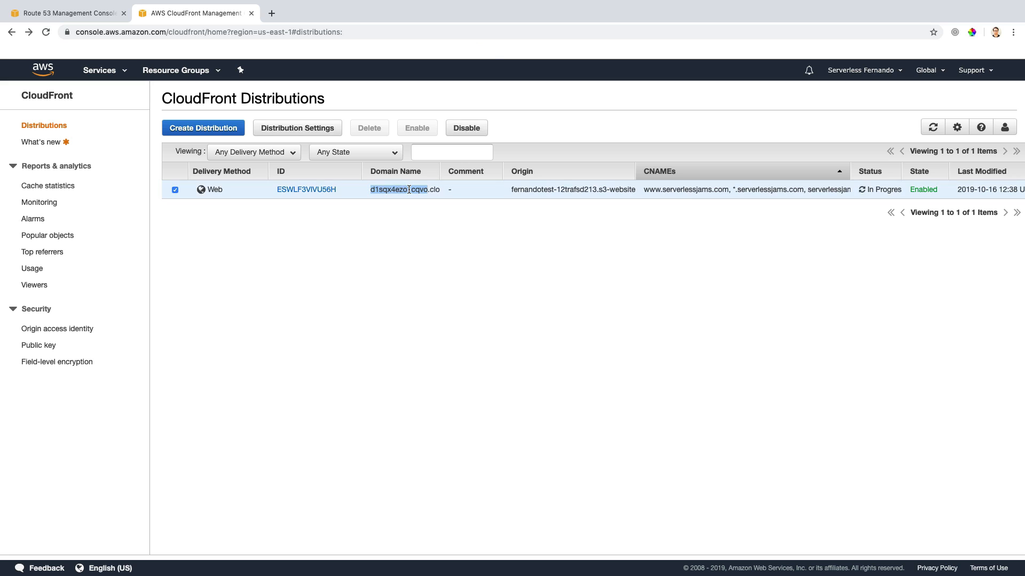
triple_click(409, 190)
left_click(440, 170)
left_click(457, 171)
left_click_drag(441, 169, 505, 168)
Step: Copy the distribution's domain name and load it in a new browser tab
double_click(448, 190)
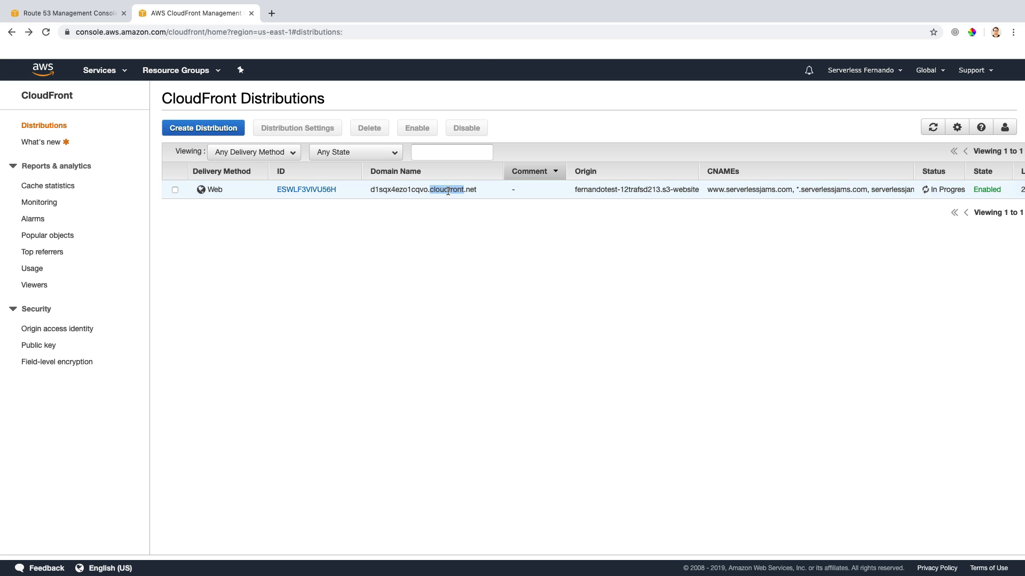
triple_click(449, 190)
key("super+c")
key("super+t")
key("super+v")
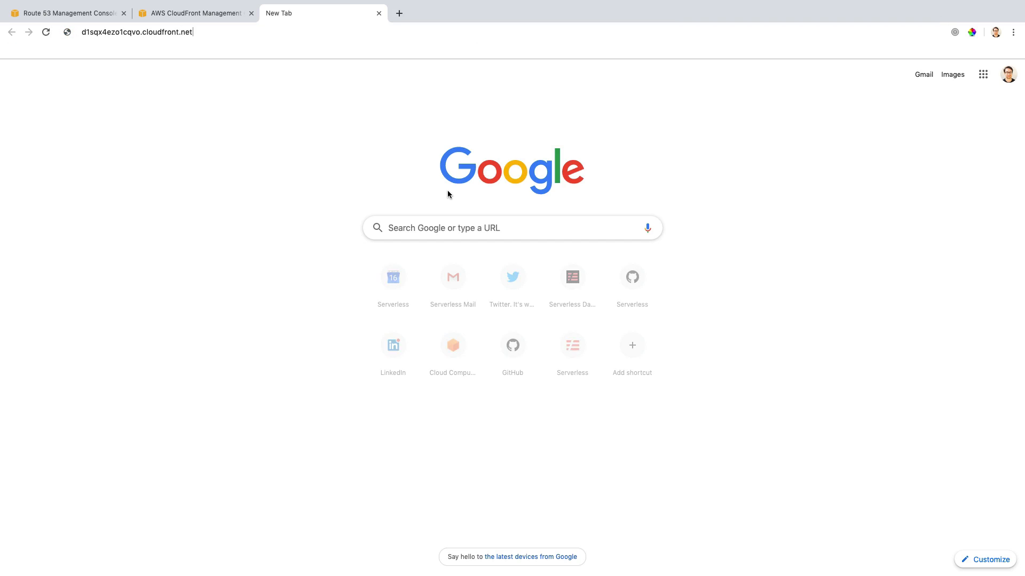
key("Return")
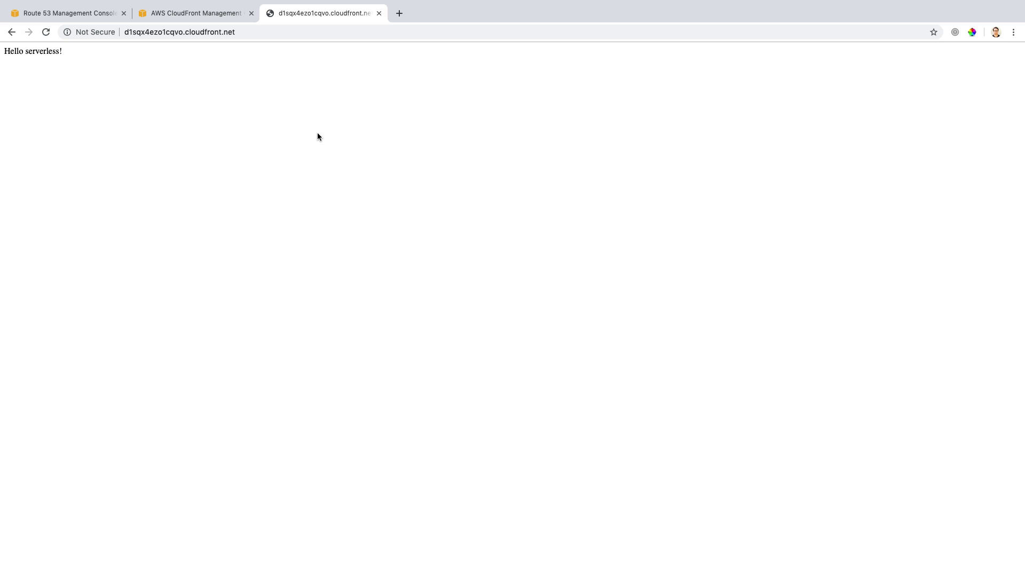
Step: Check the deployment status of the distribution in the CloudFront distributions list
left_click(211, 15)
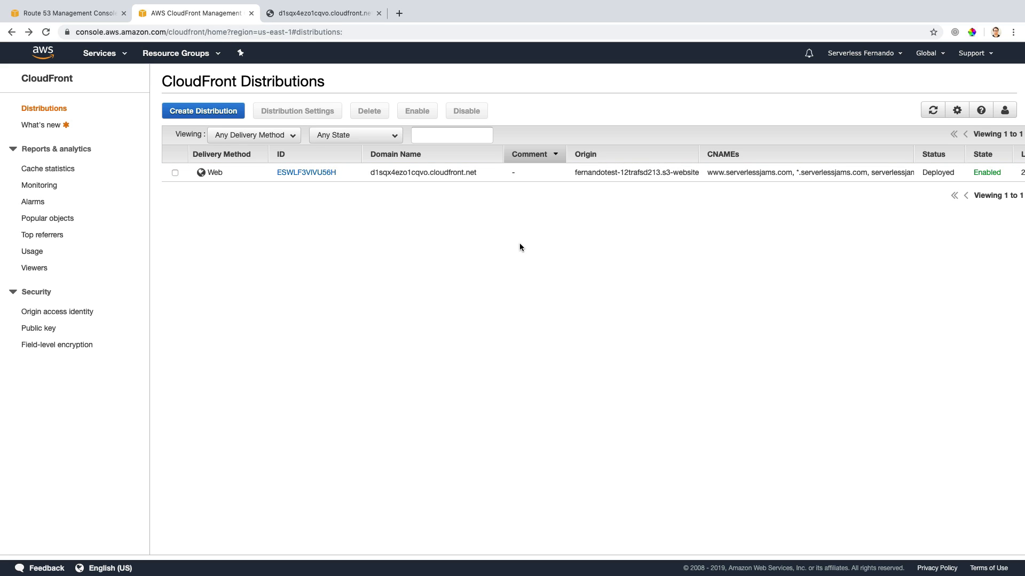
double_click(944, 171)
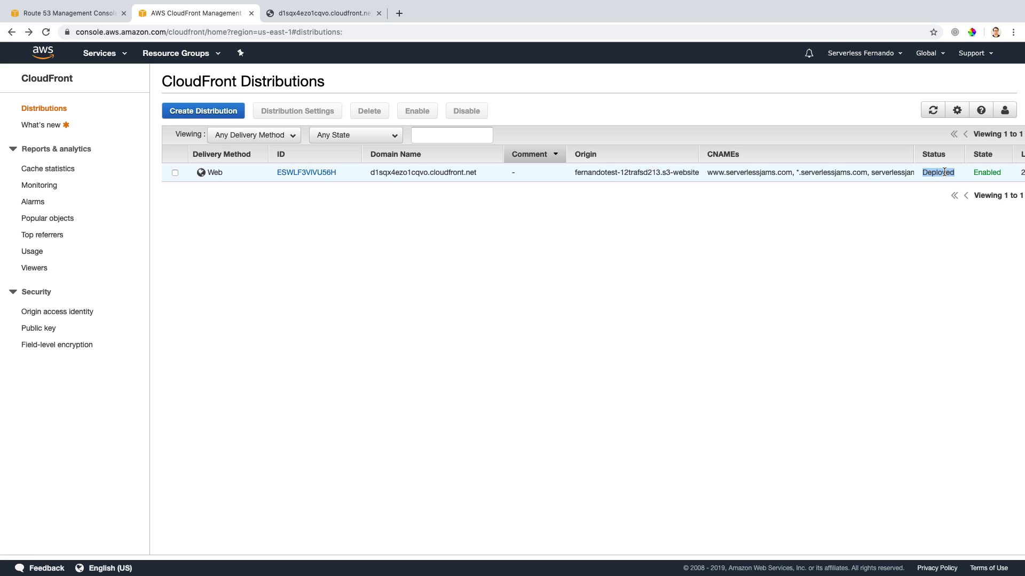
left_click(723, 296)
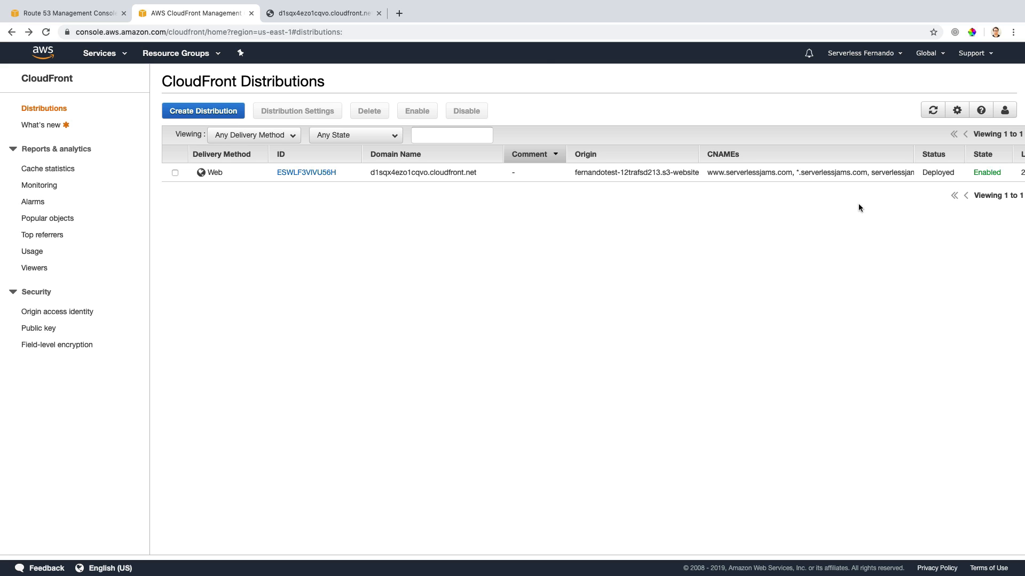
Step: Return to the website's browser tab and load serverlessjams.com in place of the CloudFront address
left_click(344, 14)
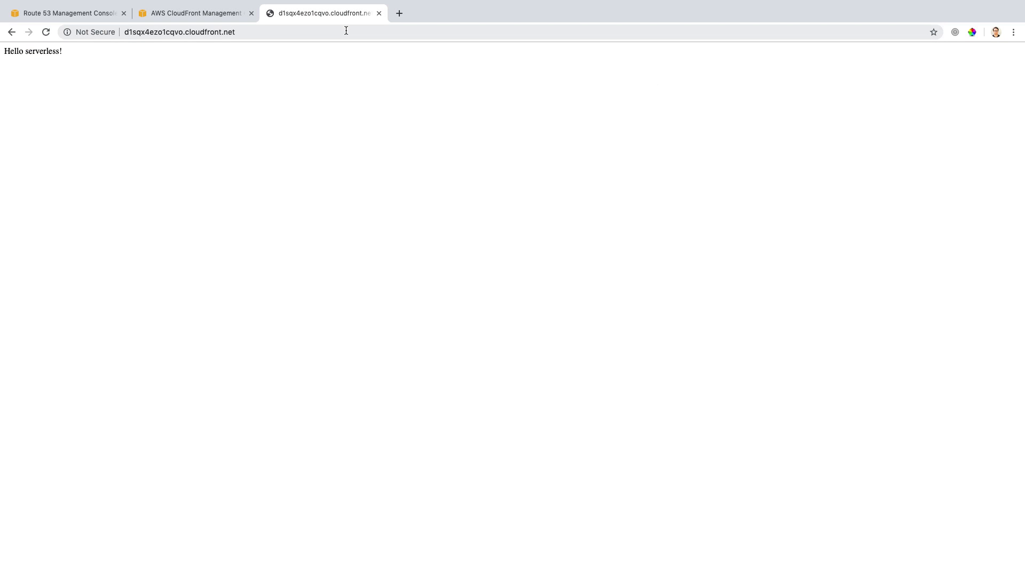
left_click(345, 32)
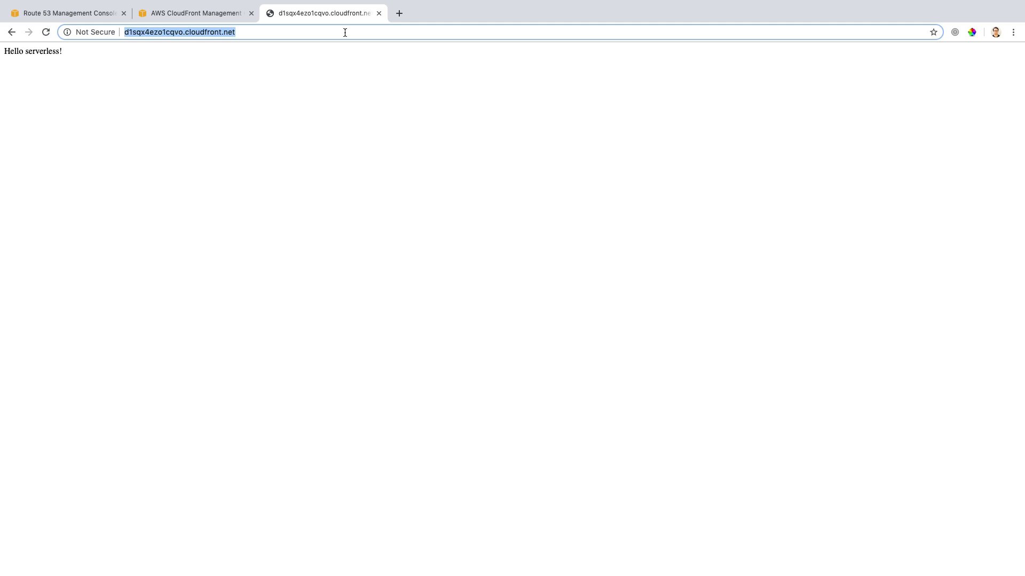
type("serverless")
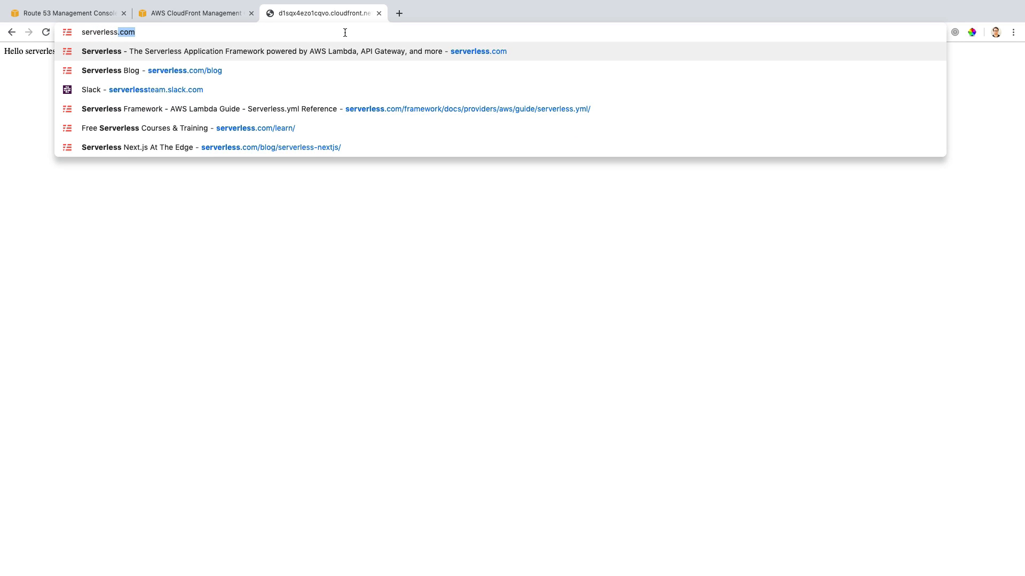
type("jams.com")
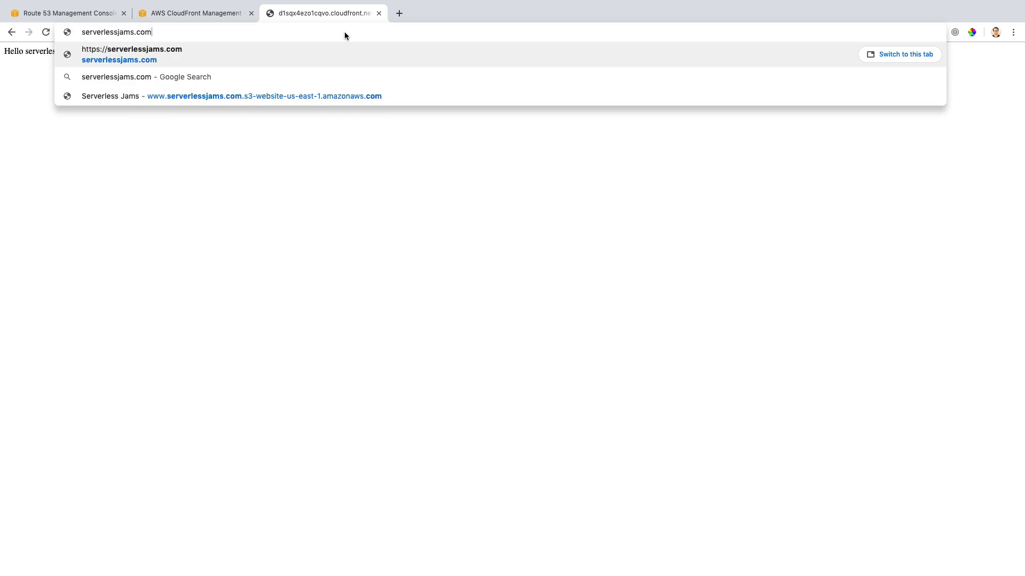
key("Return")
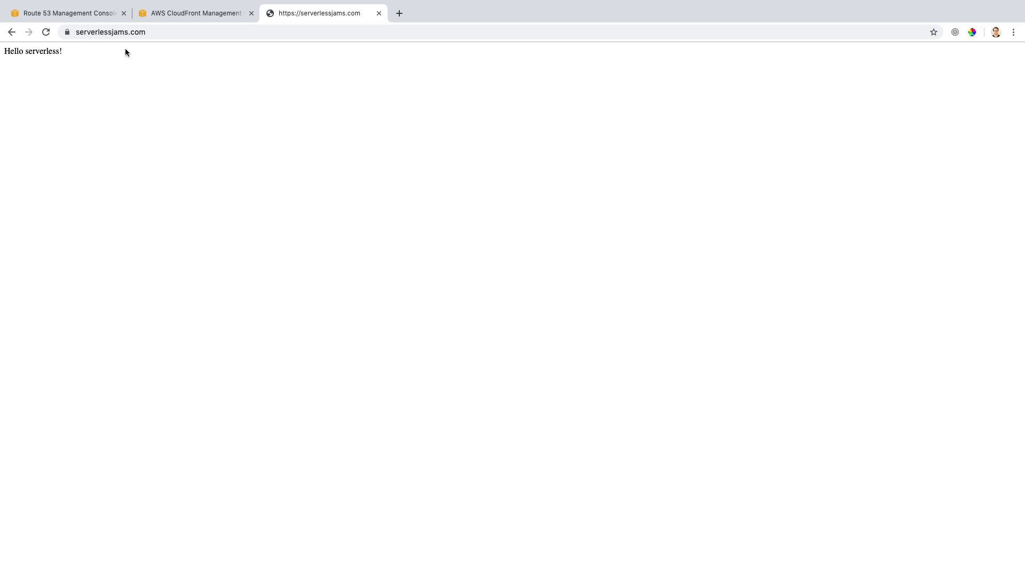
Step: Compare the site at its CloudFront address and at serverlessjams.com, and inspect the https prefix of the custom domain's URL
left_click(11, 32)
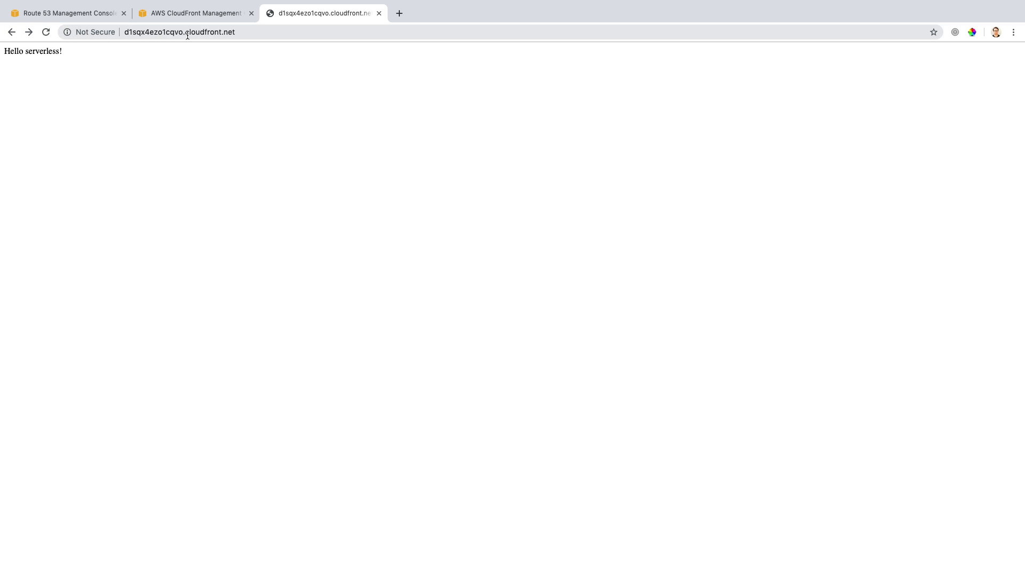
left_click(30, 34)
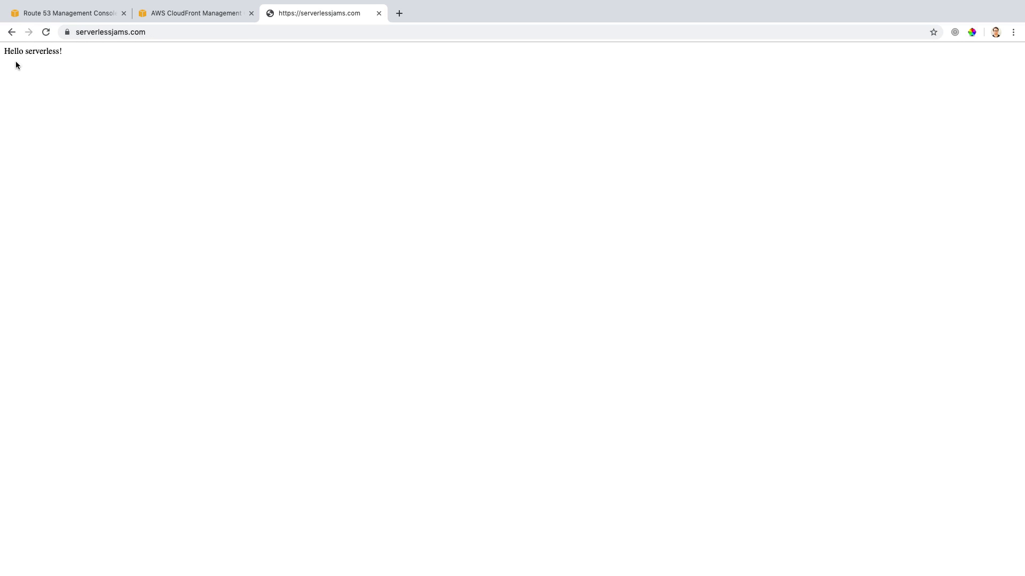
left_click(93, 31)
left_click(97, 32)
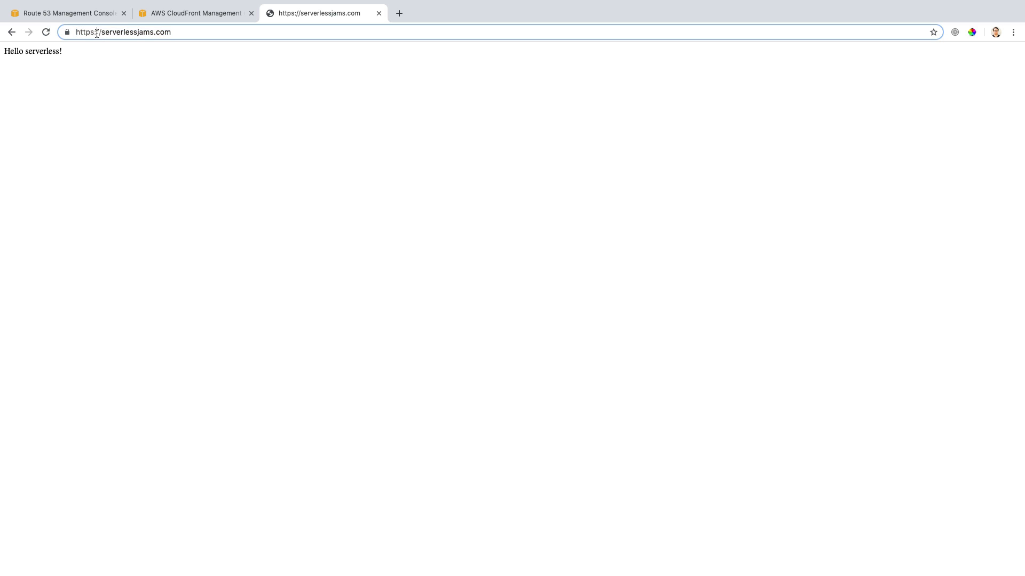
left_click_drag(97, 32, 81, 32)
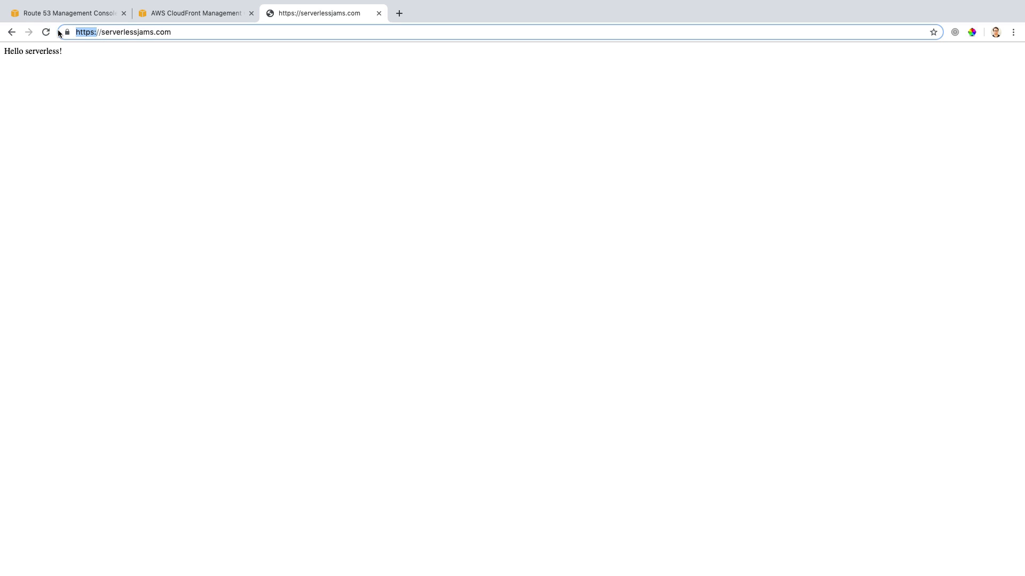